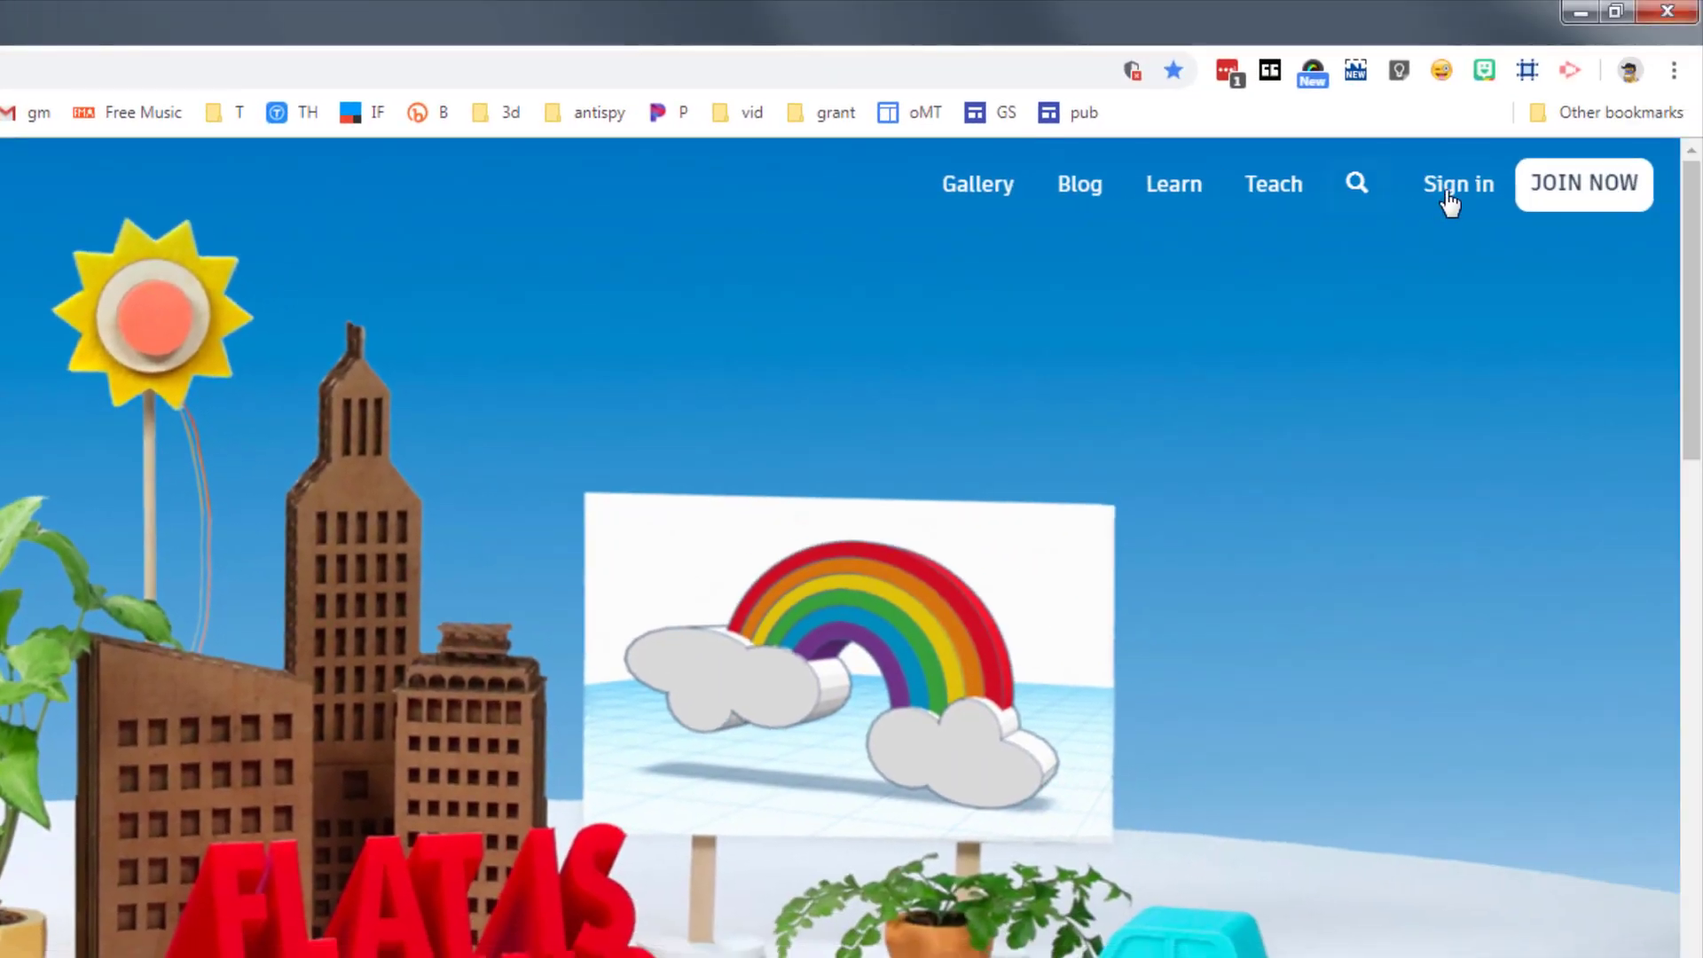
- Sign in to Tinkercad through the social providers option using the Google account
click(1448, 187)
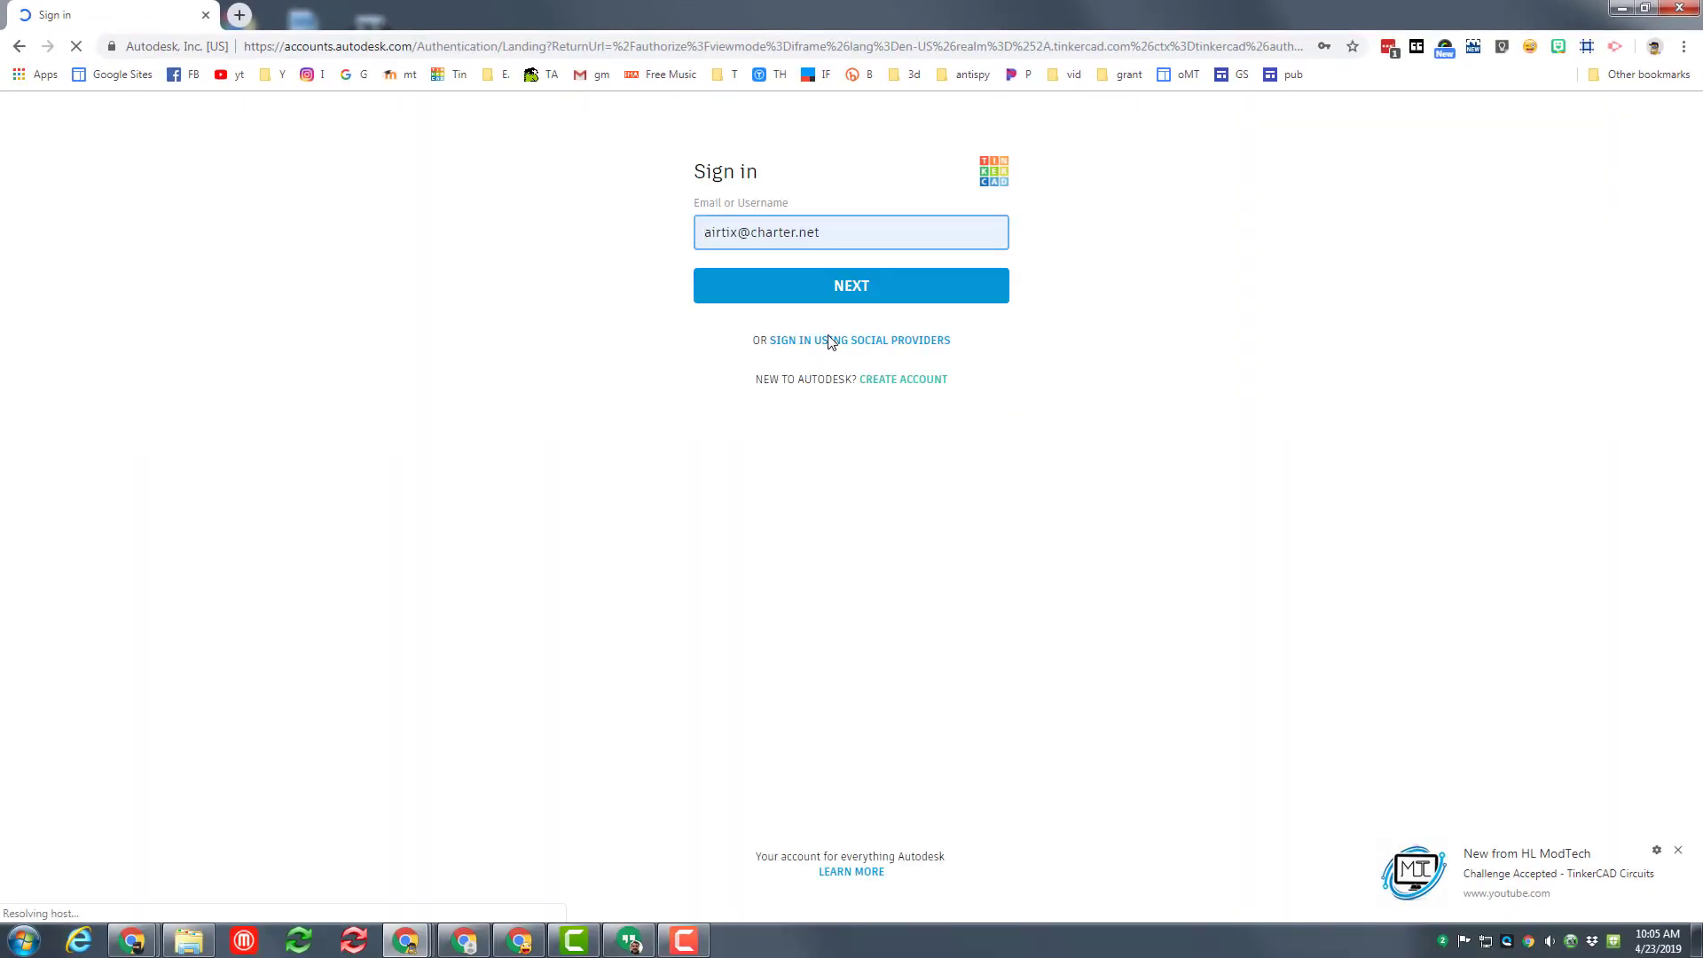
click(831, 341)
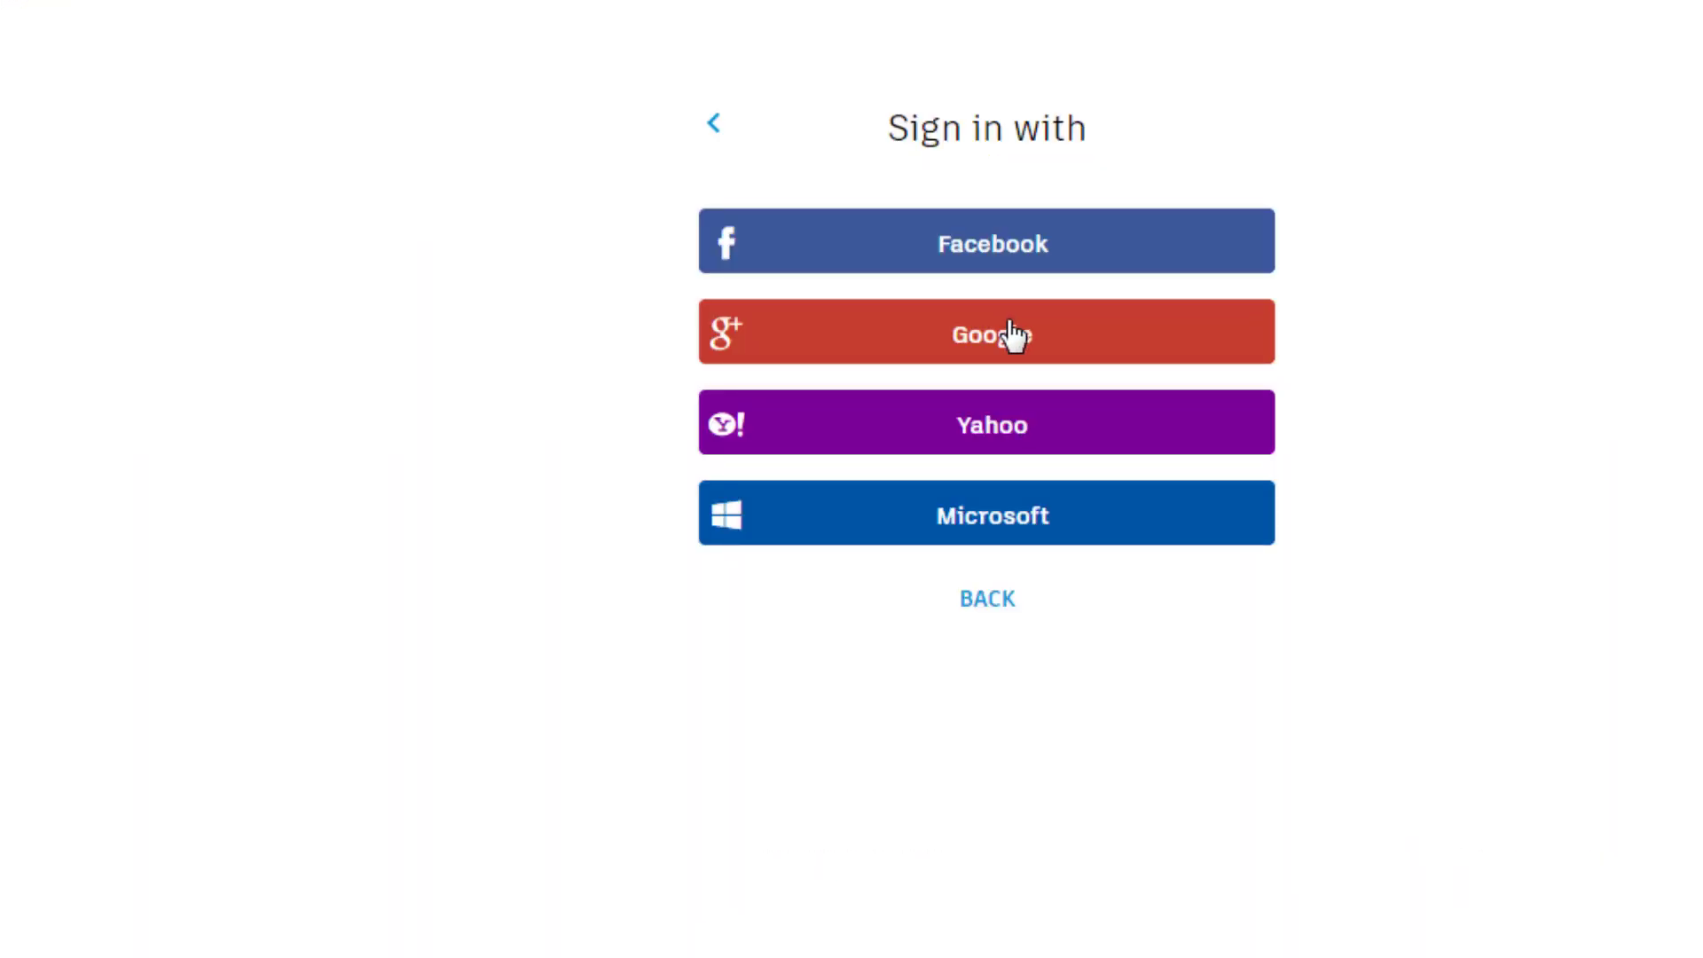
click(1014, 335)
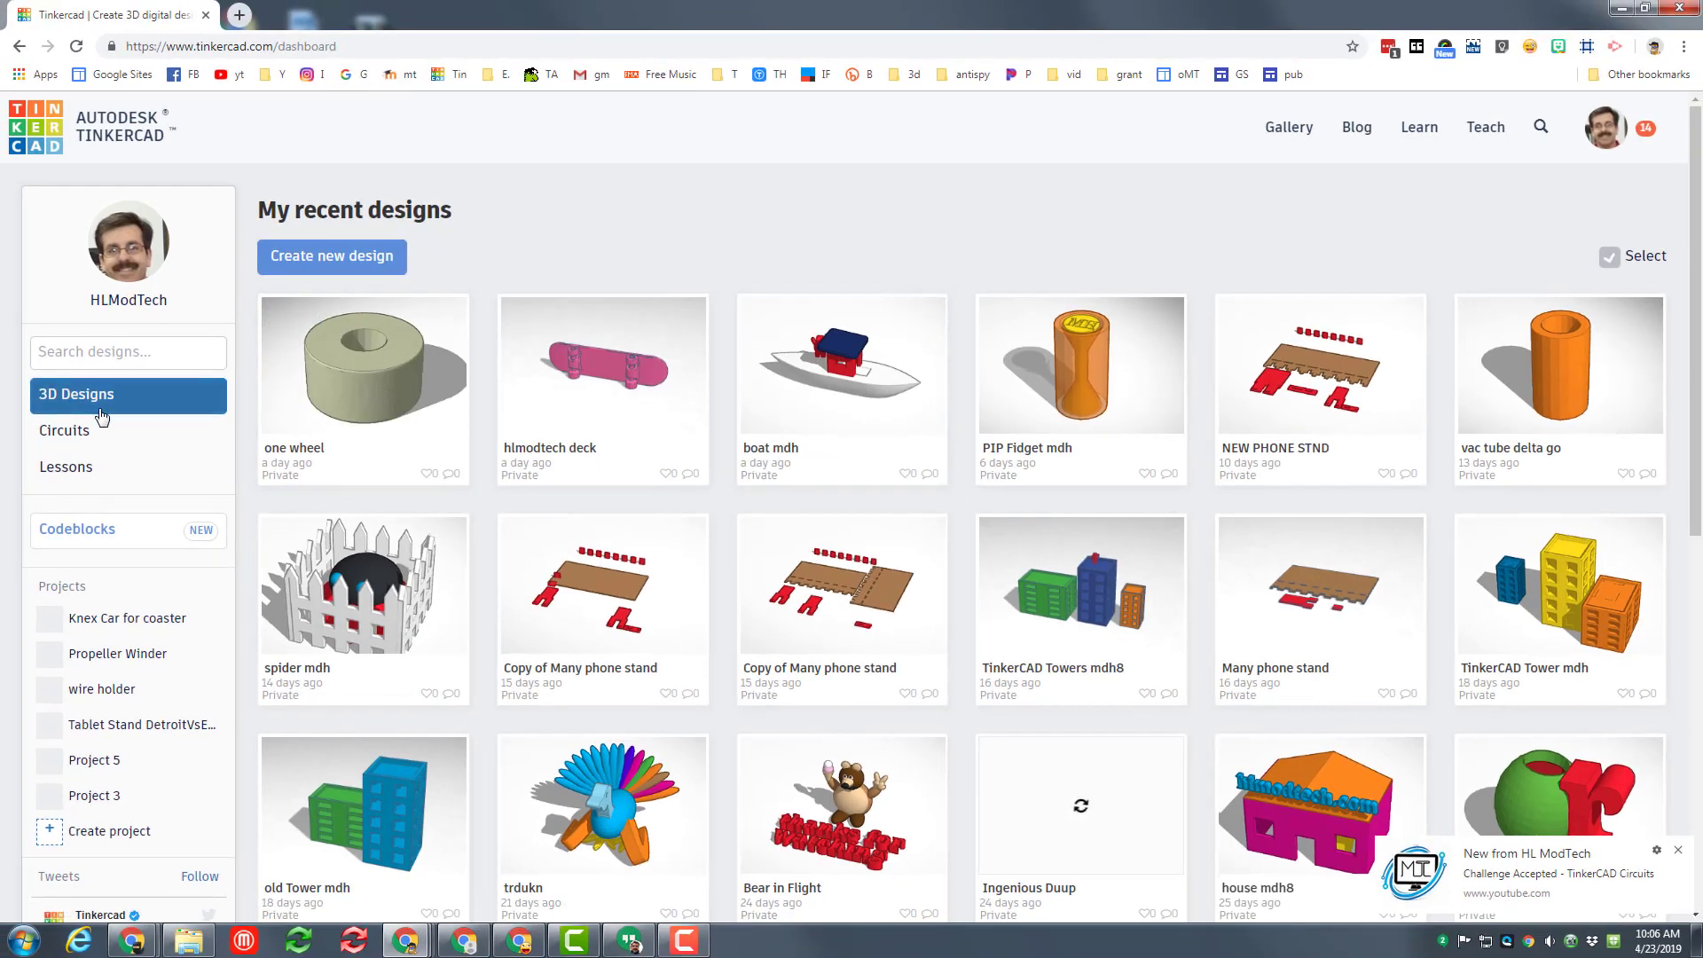
- Switch the dashboard to Circuits and create the new circuit design Led MH
click(66, 433)
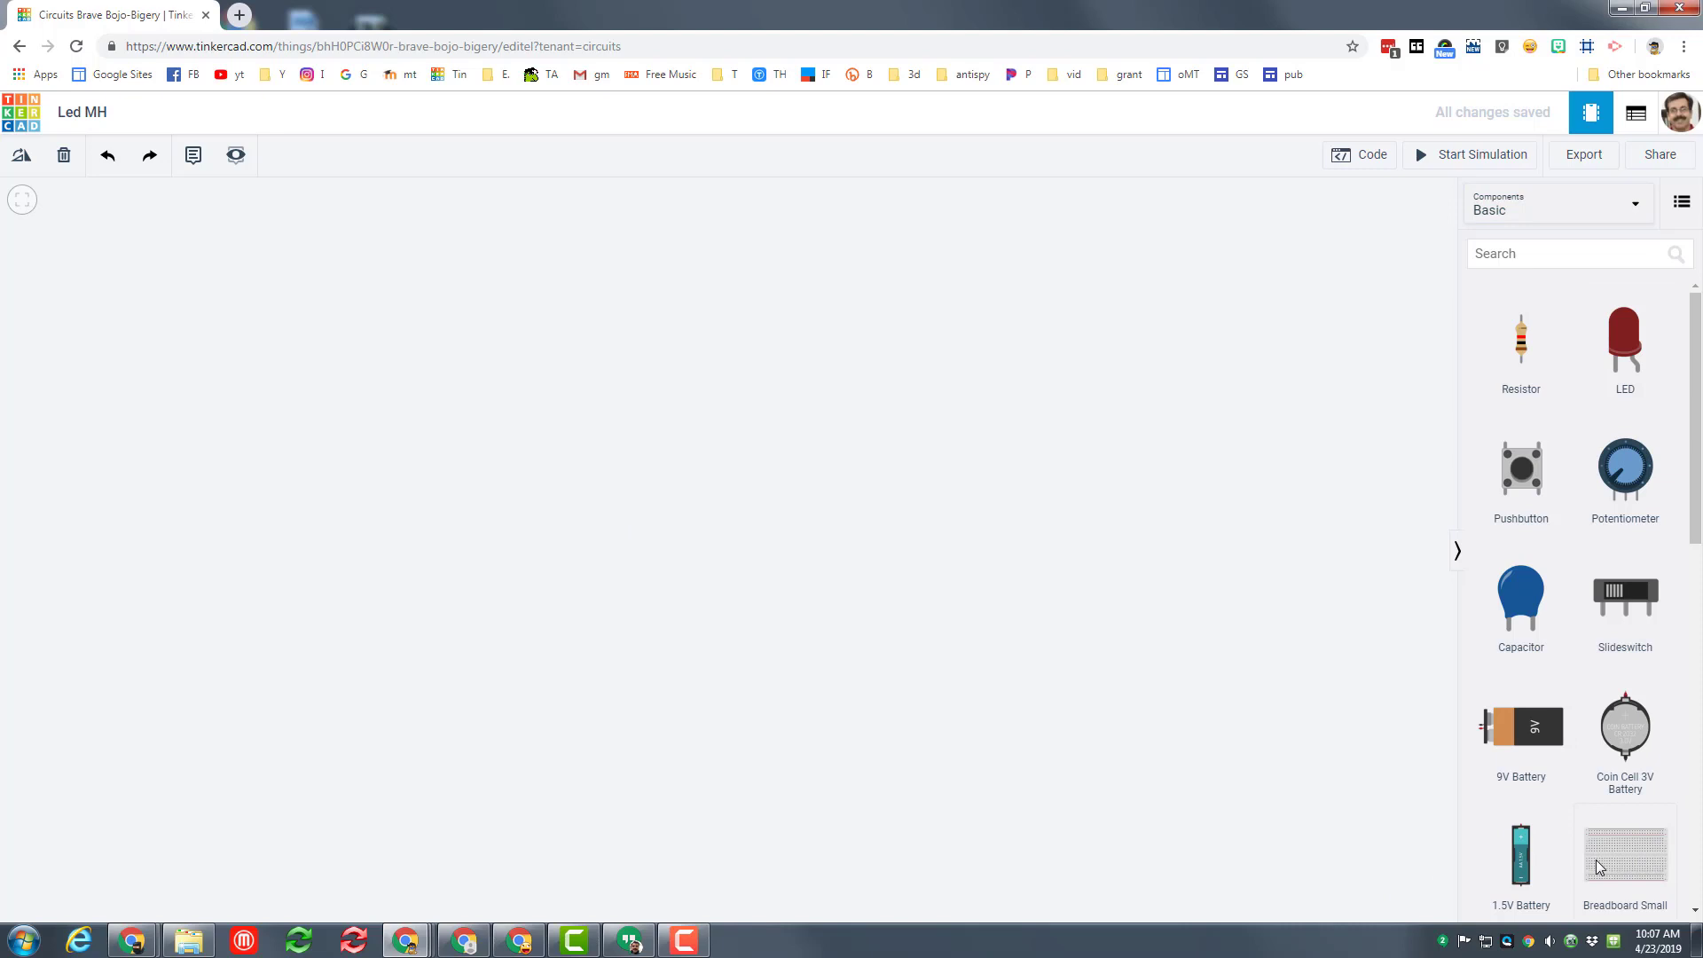
- Place a small breadboard, a 1.5V AA battery, an LED at column 16 and a resistor at column 10
drag(1599, 866, 612, 507)
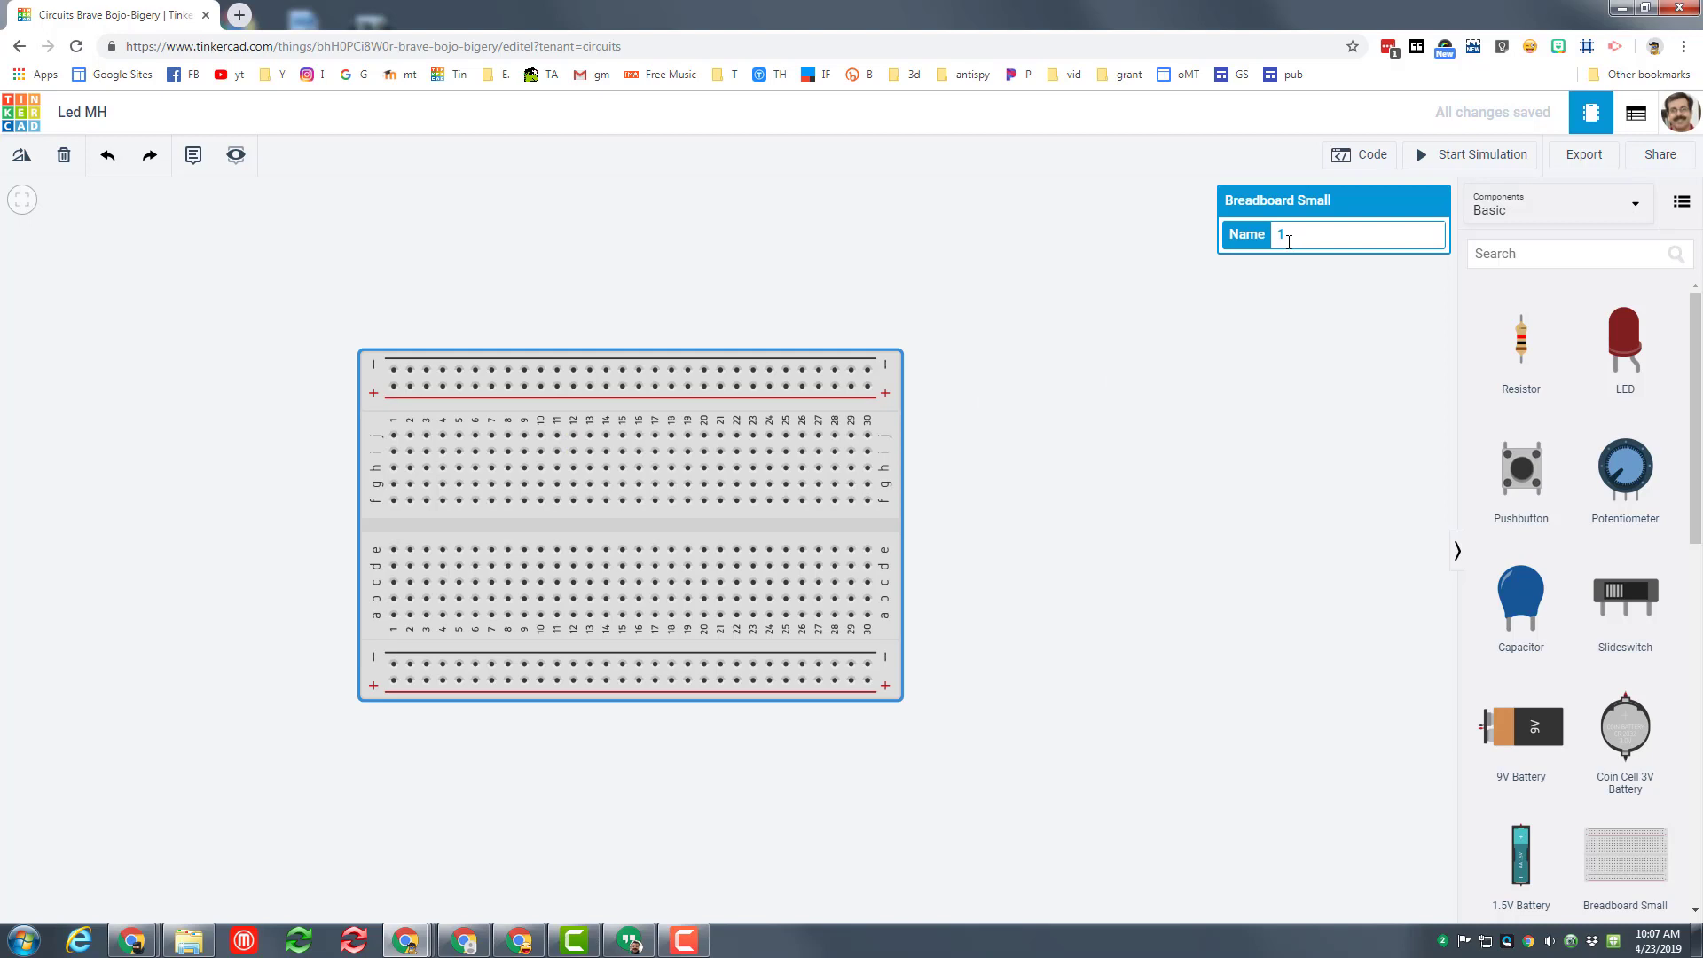
drag(1516, 874, 258, 422)
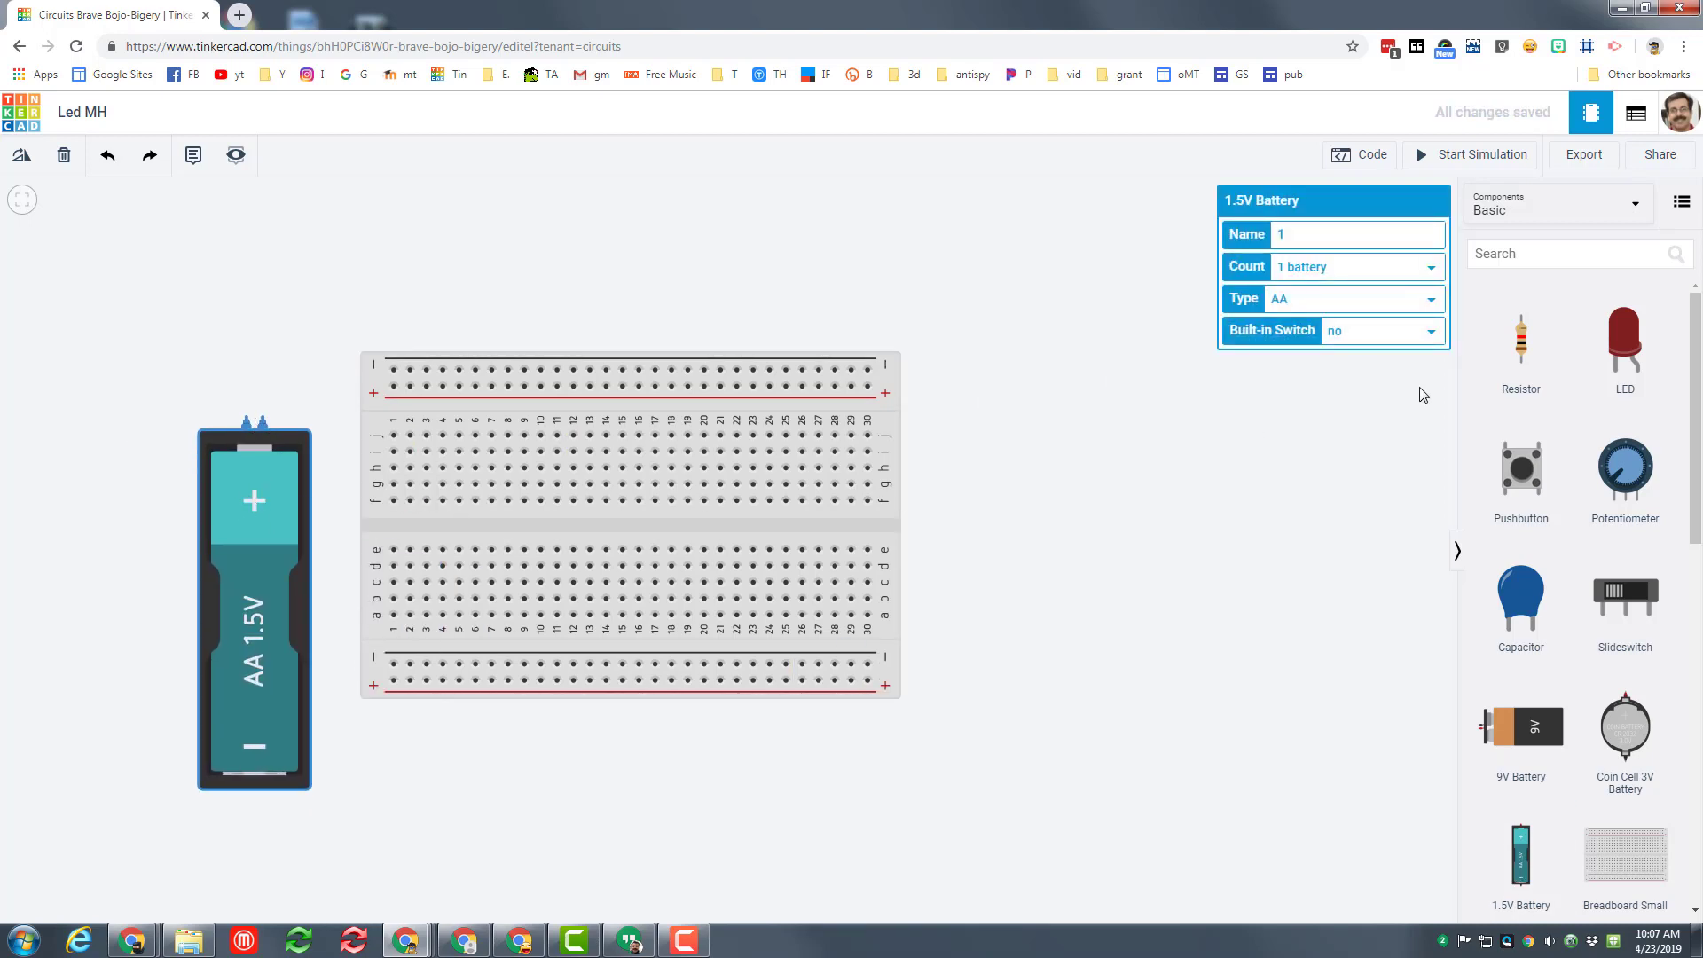
drag(1611, 350, 625, 441)
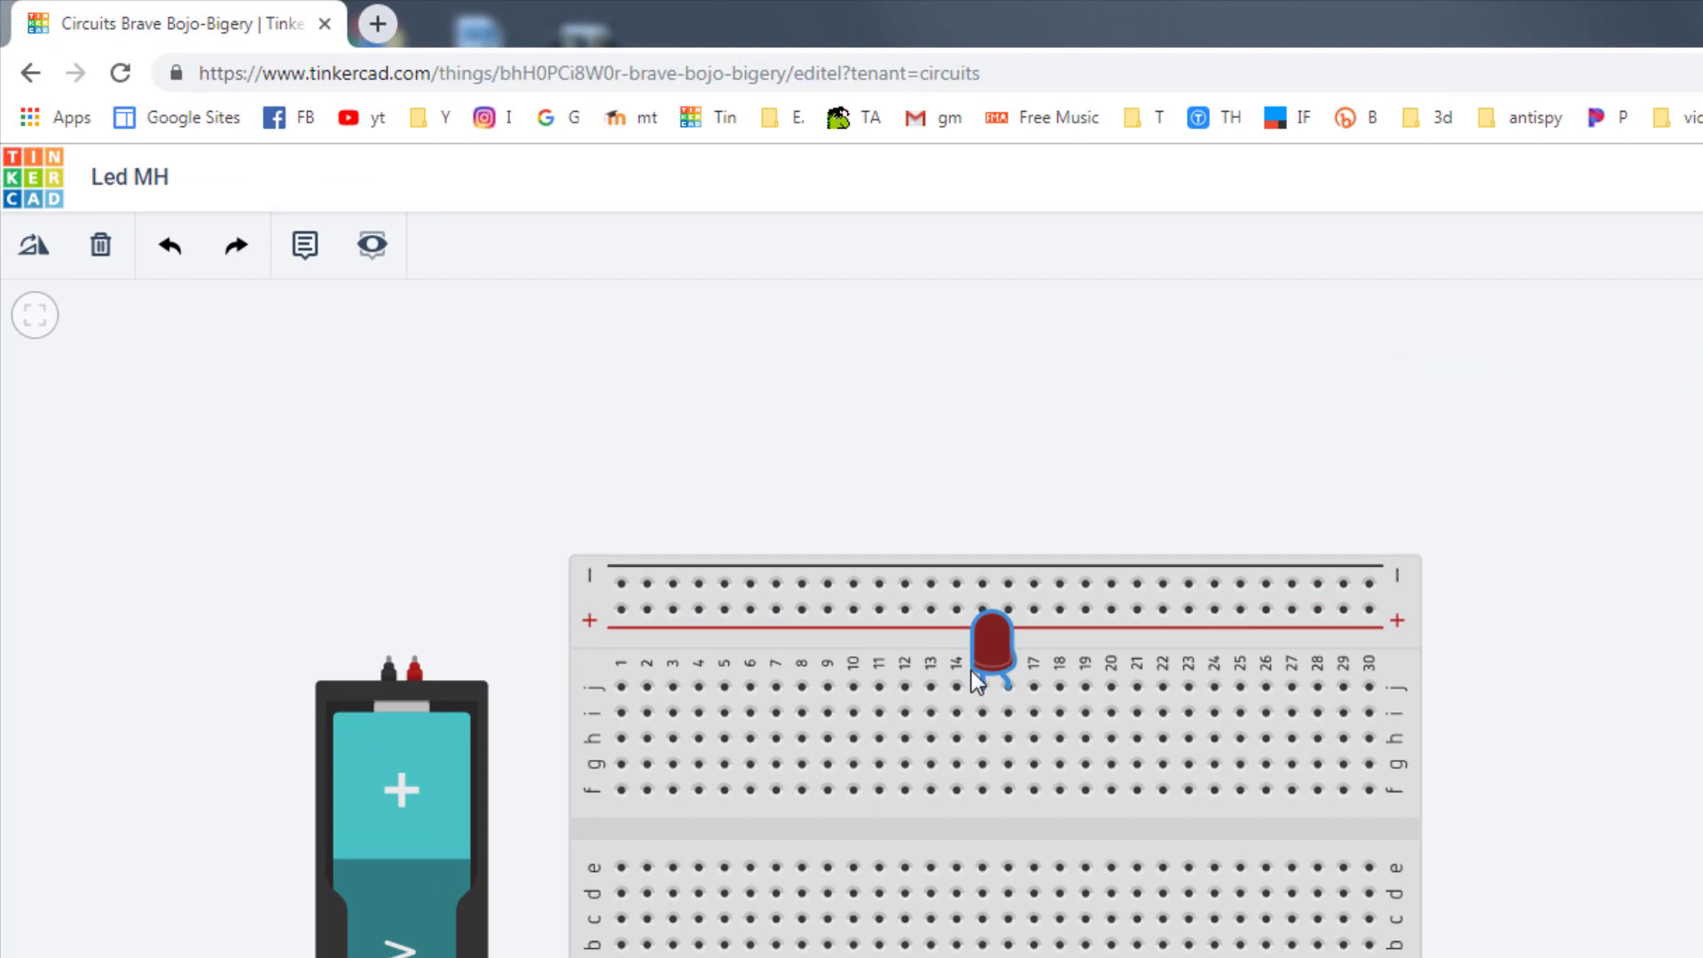
drag(1003, 717, 981, 644)
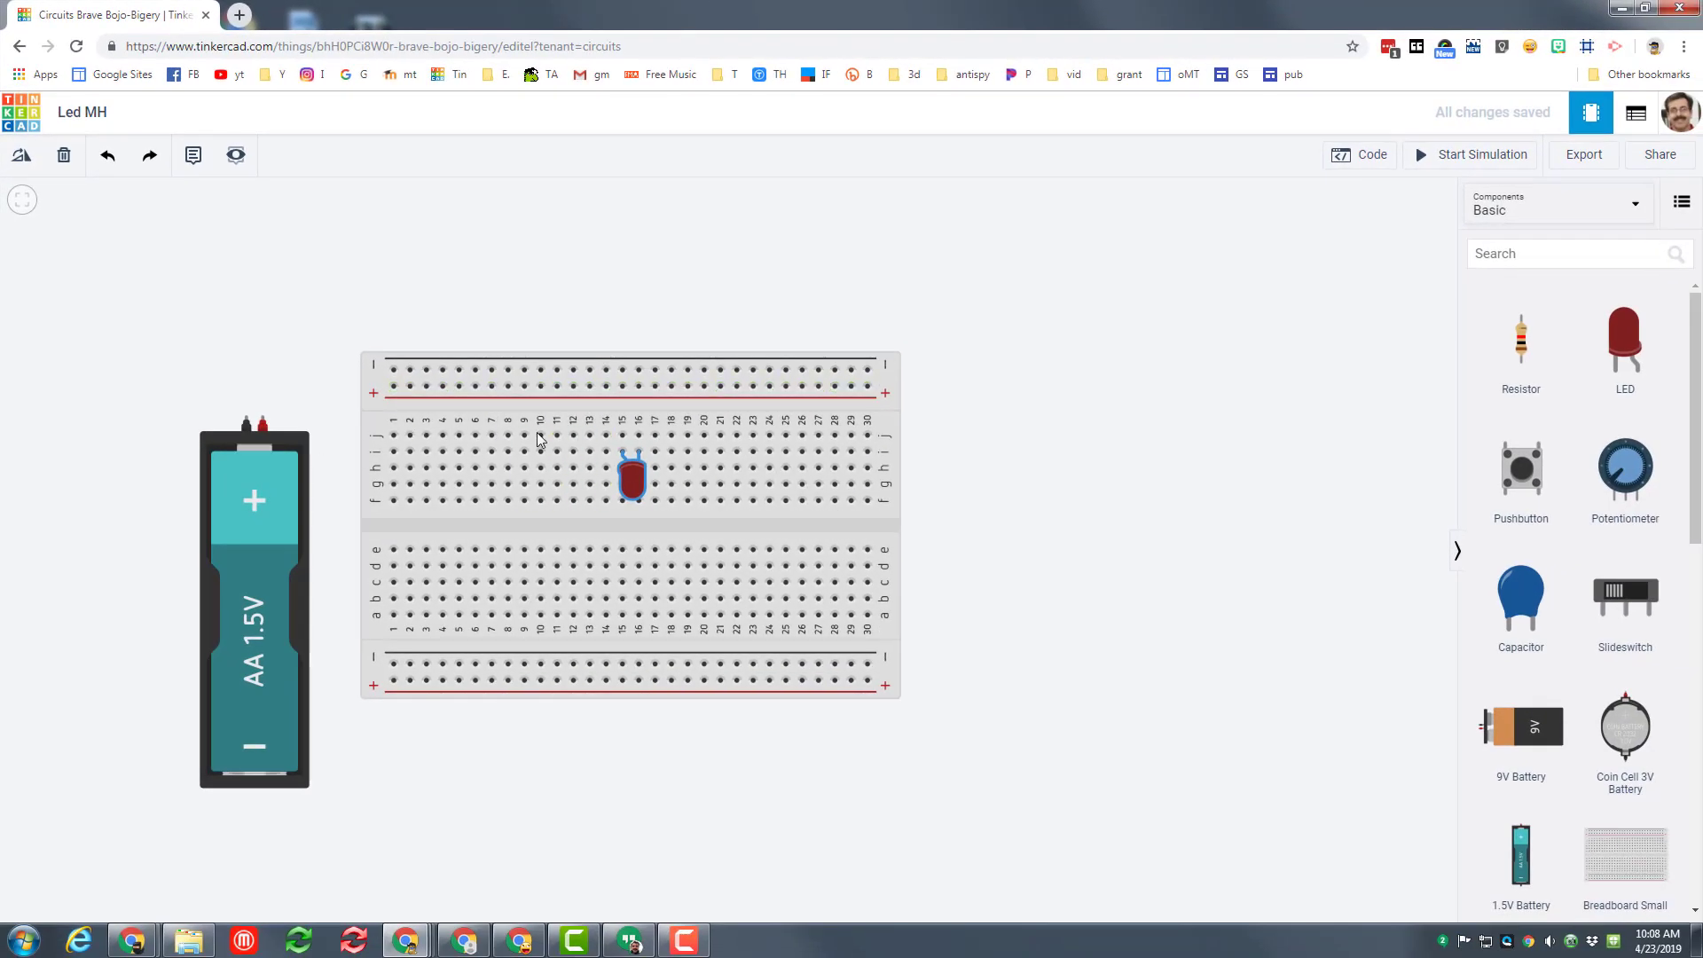
drag(1522, 356, 540, 483)
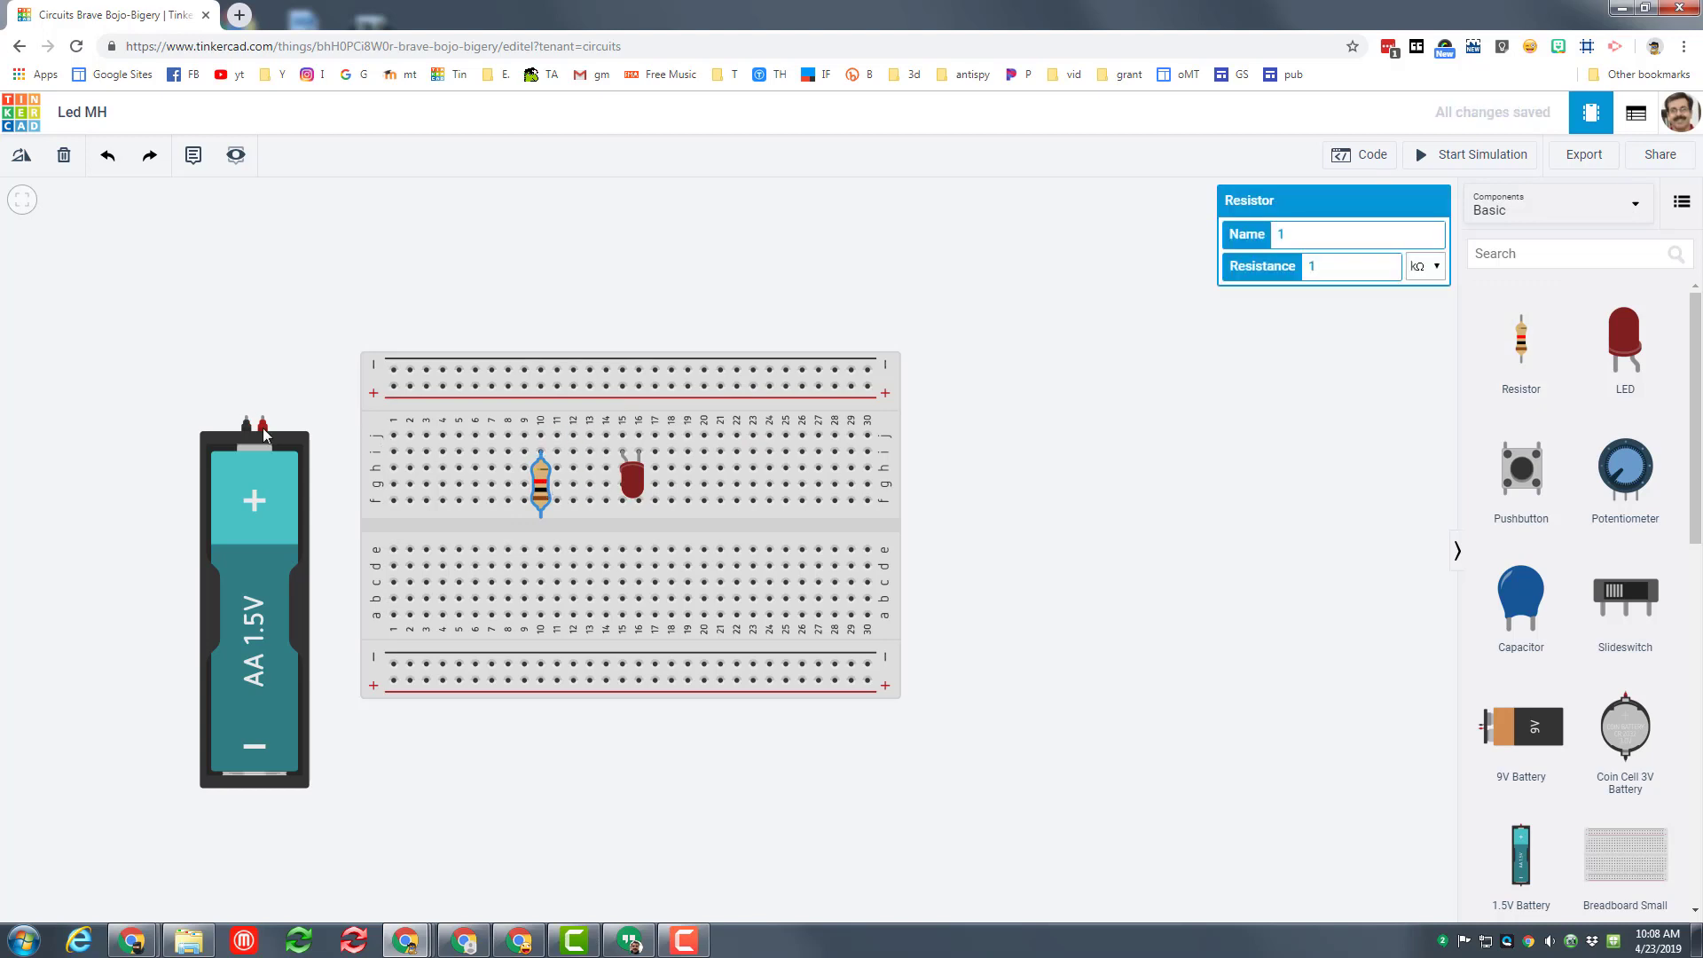
- Rotate the resistor to lie horizontally and start a wire from the battery's positive terminal
click(535, 484)
click(541, 482)
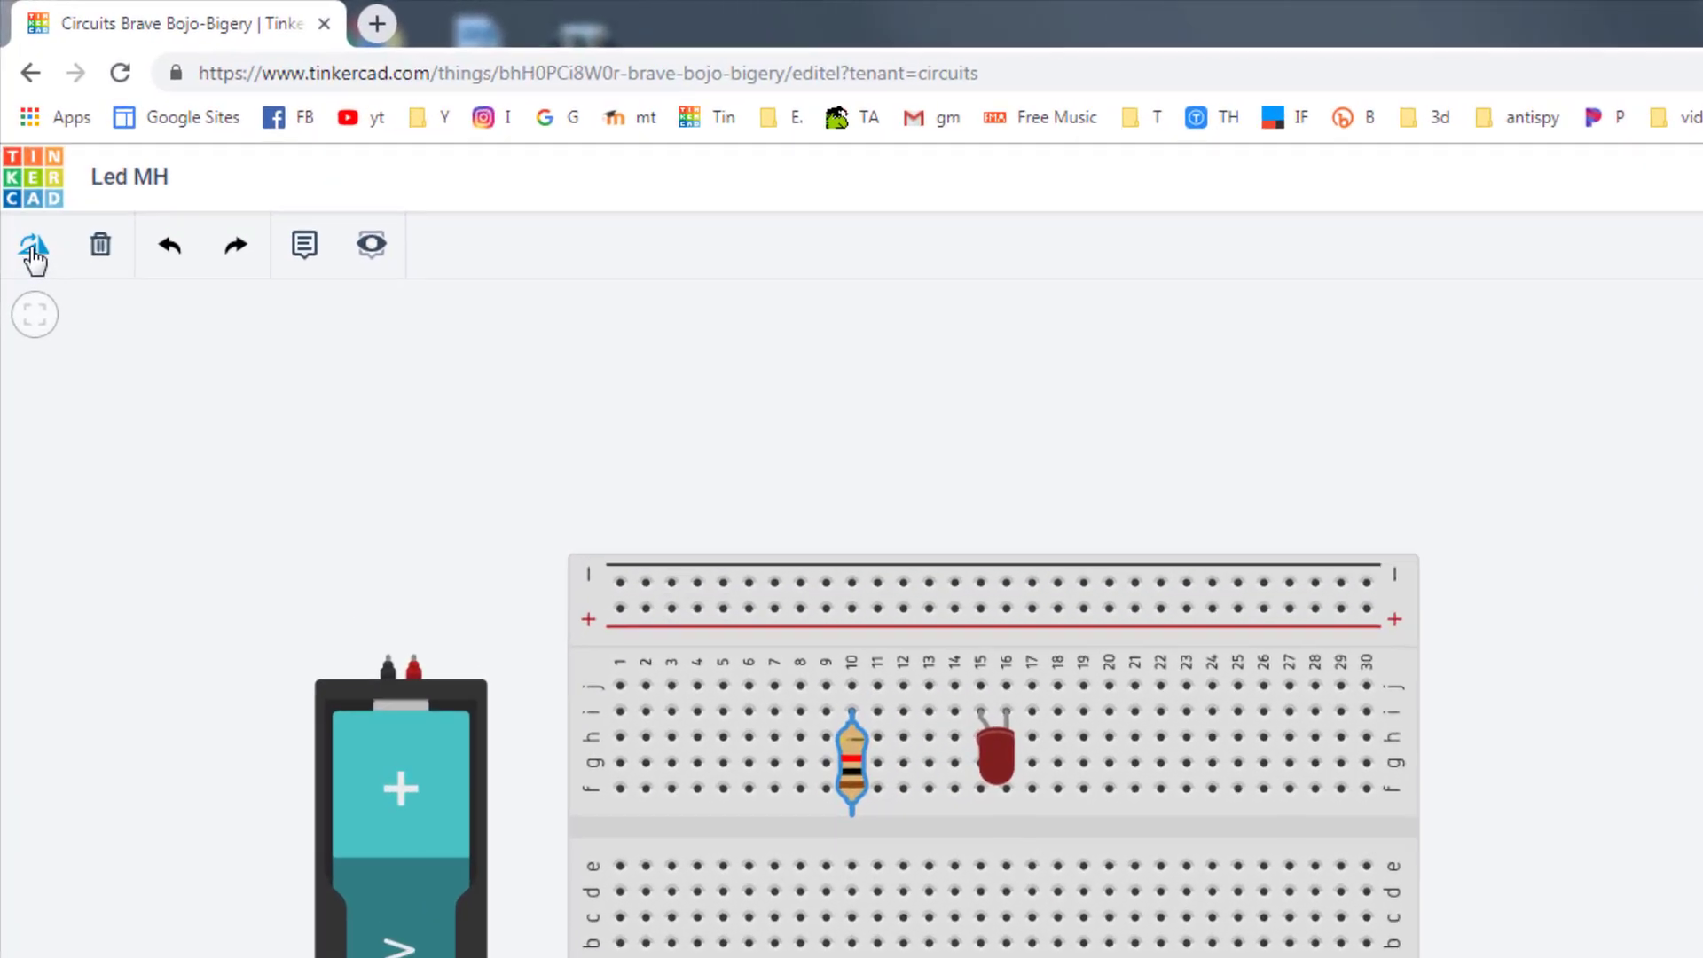
click(23, 168)
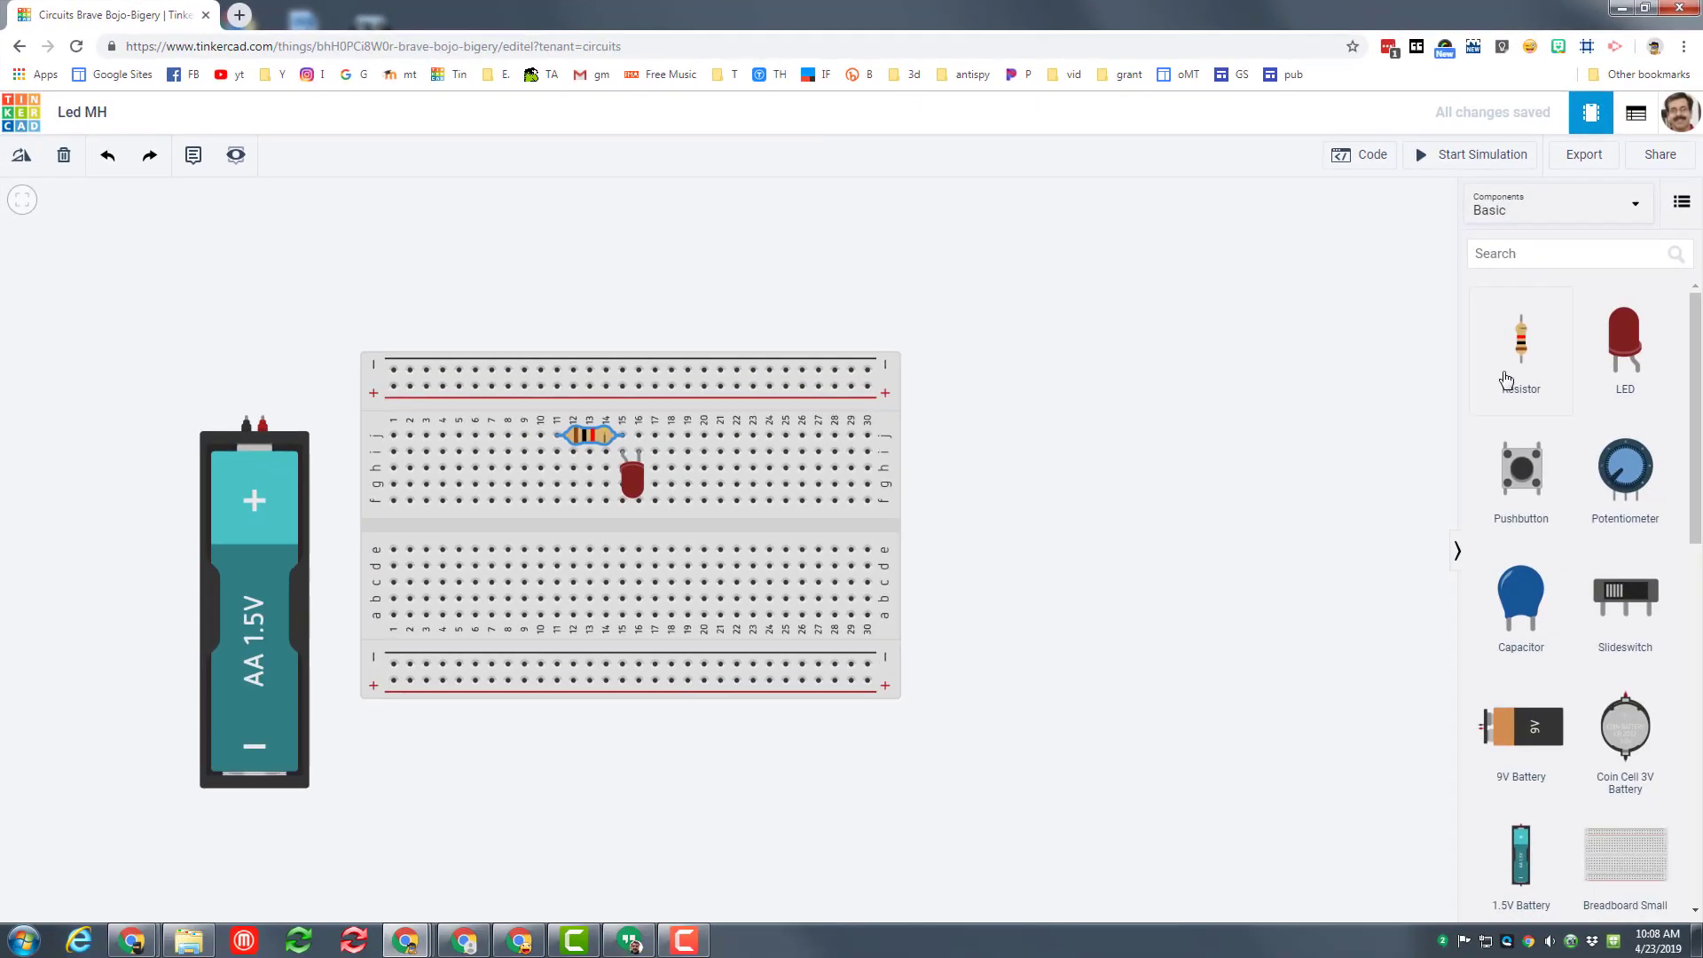
click(263, 419)
- Connect the battery's positive wire to the top + rail, and jumper column 11 row g to it
click(393, 387)
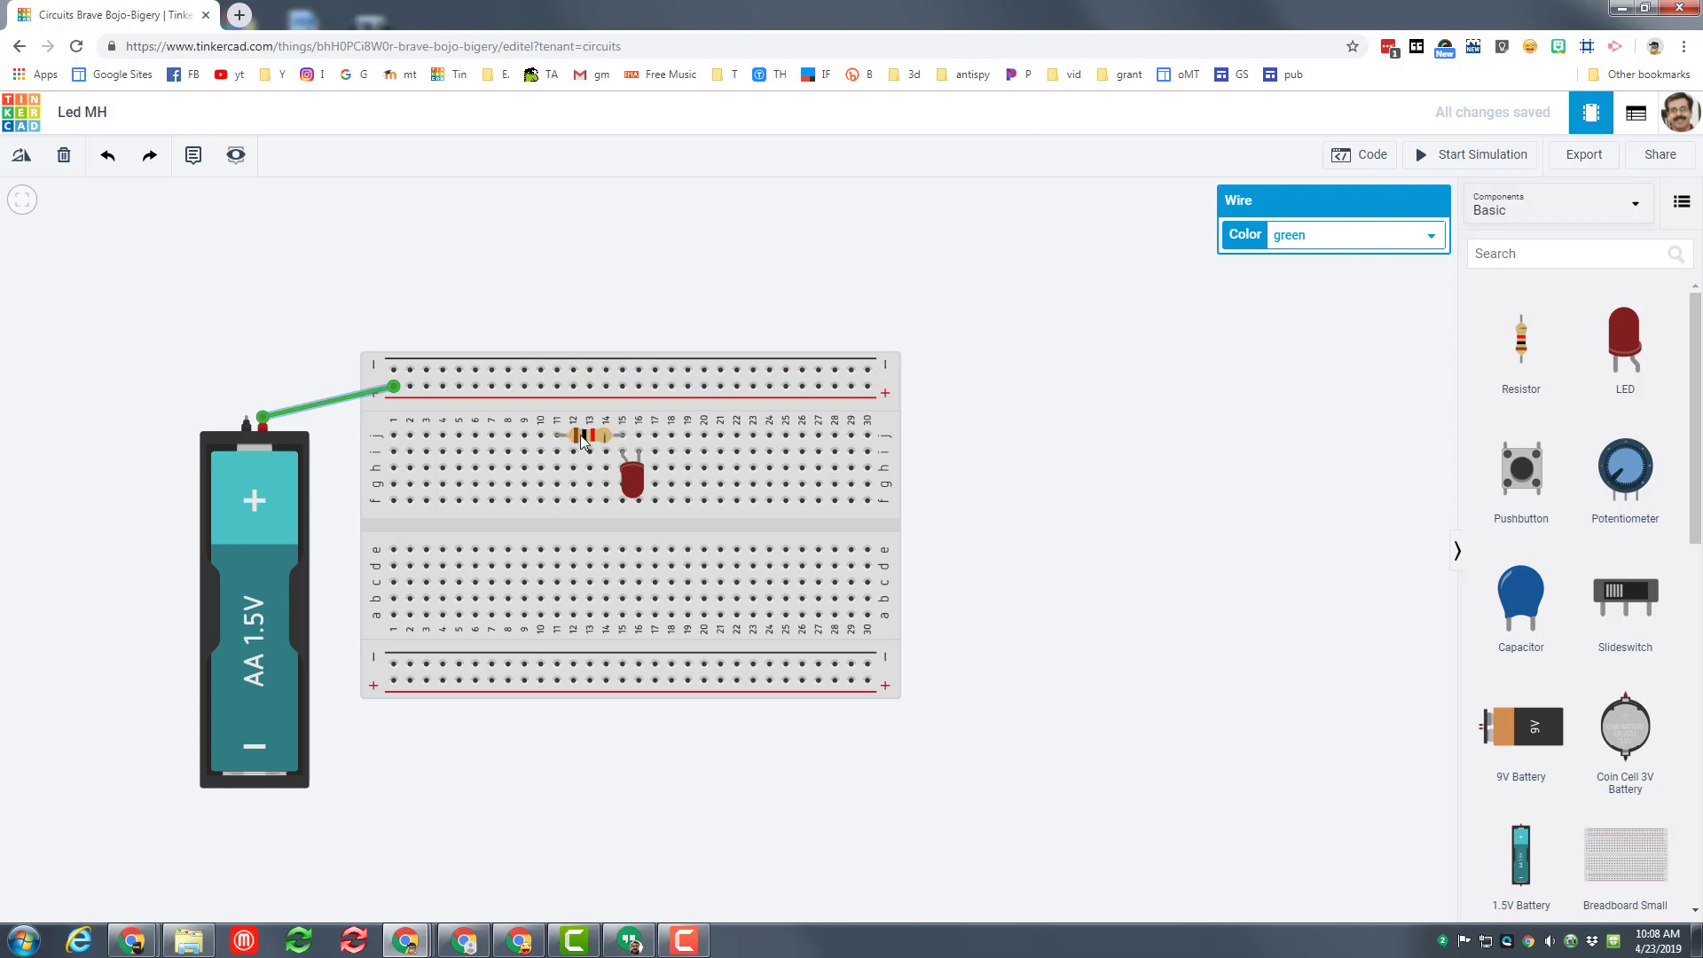
click(557, 485)
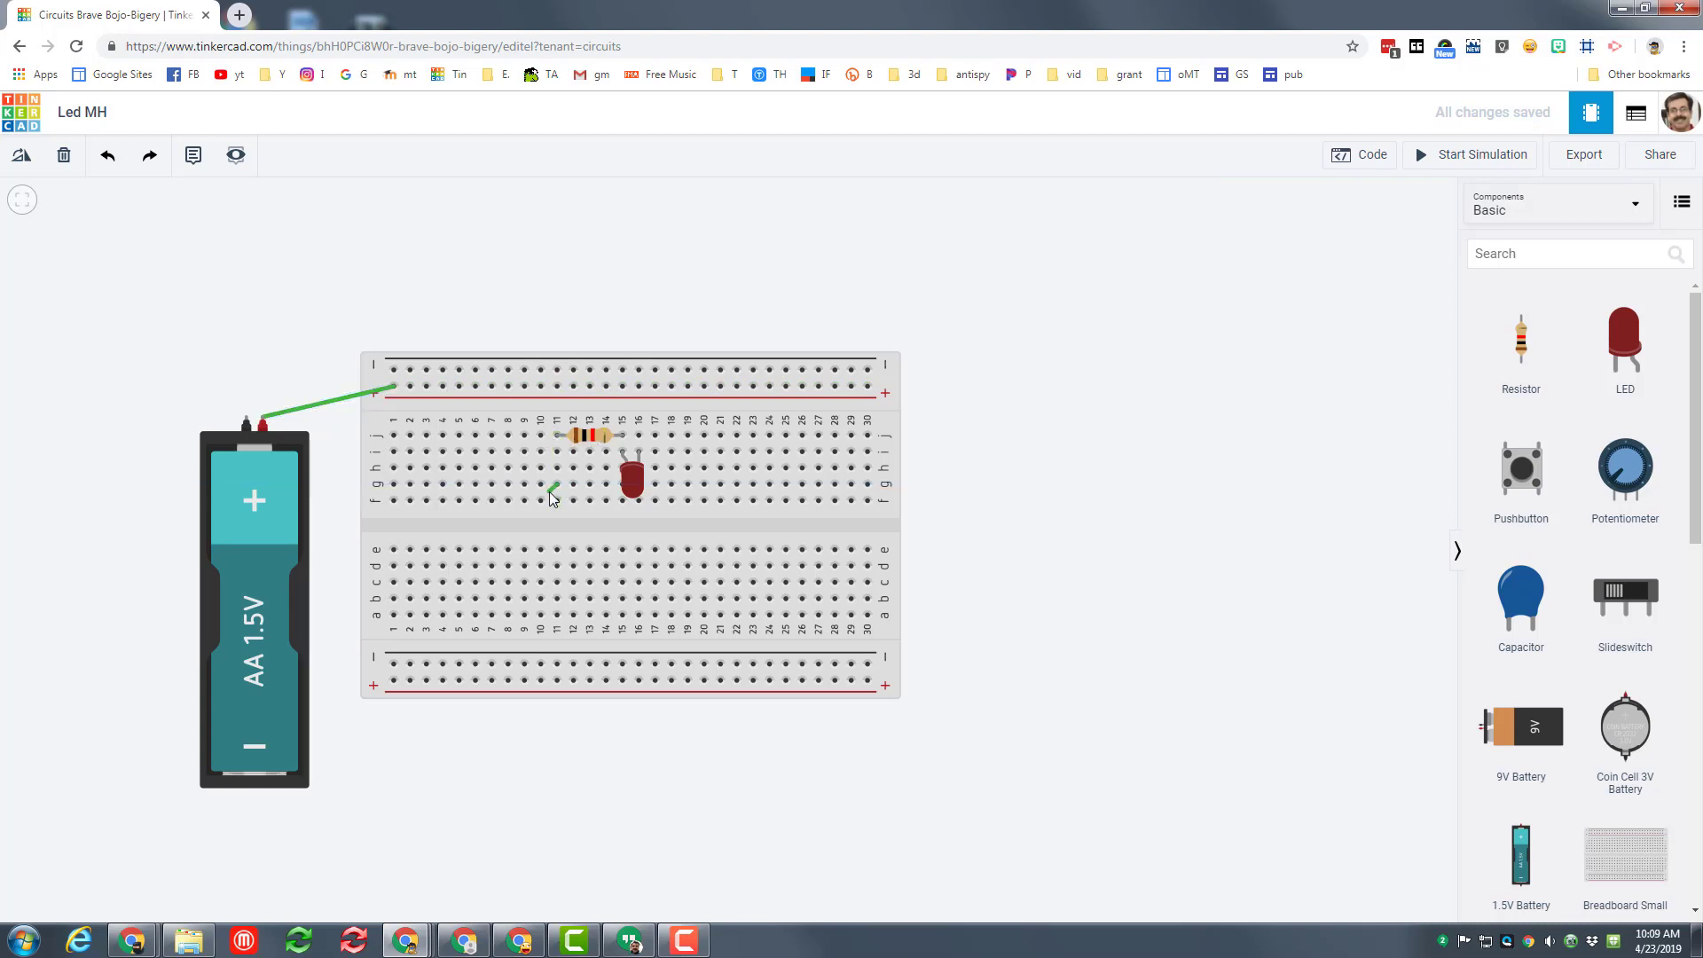
click(557, 485)
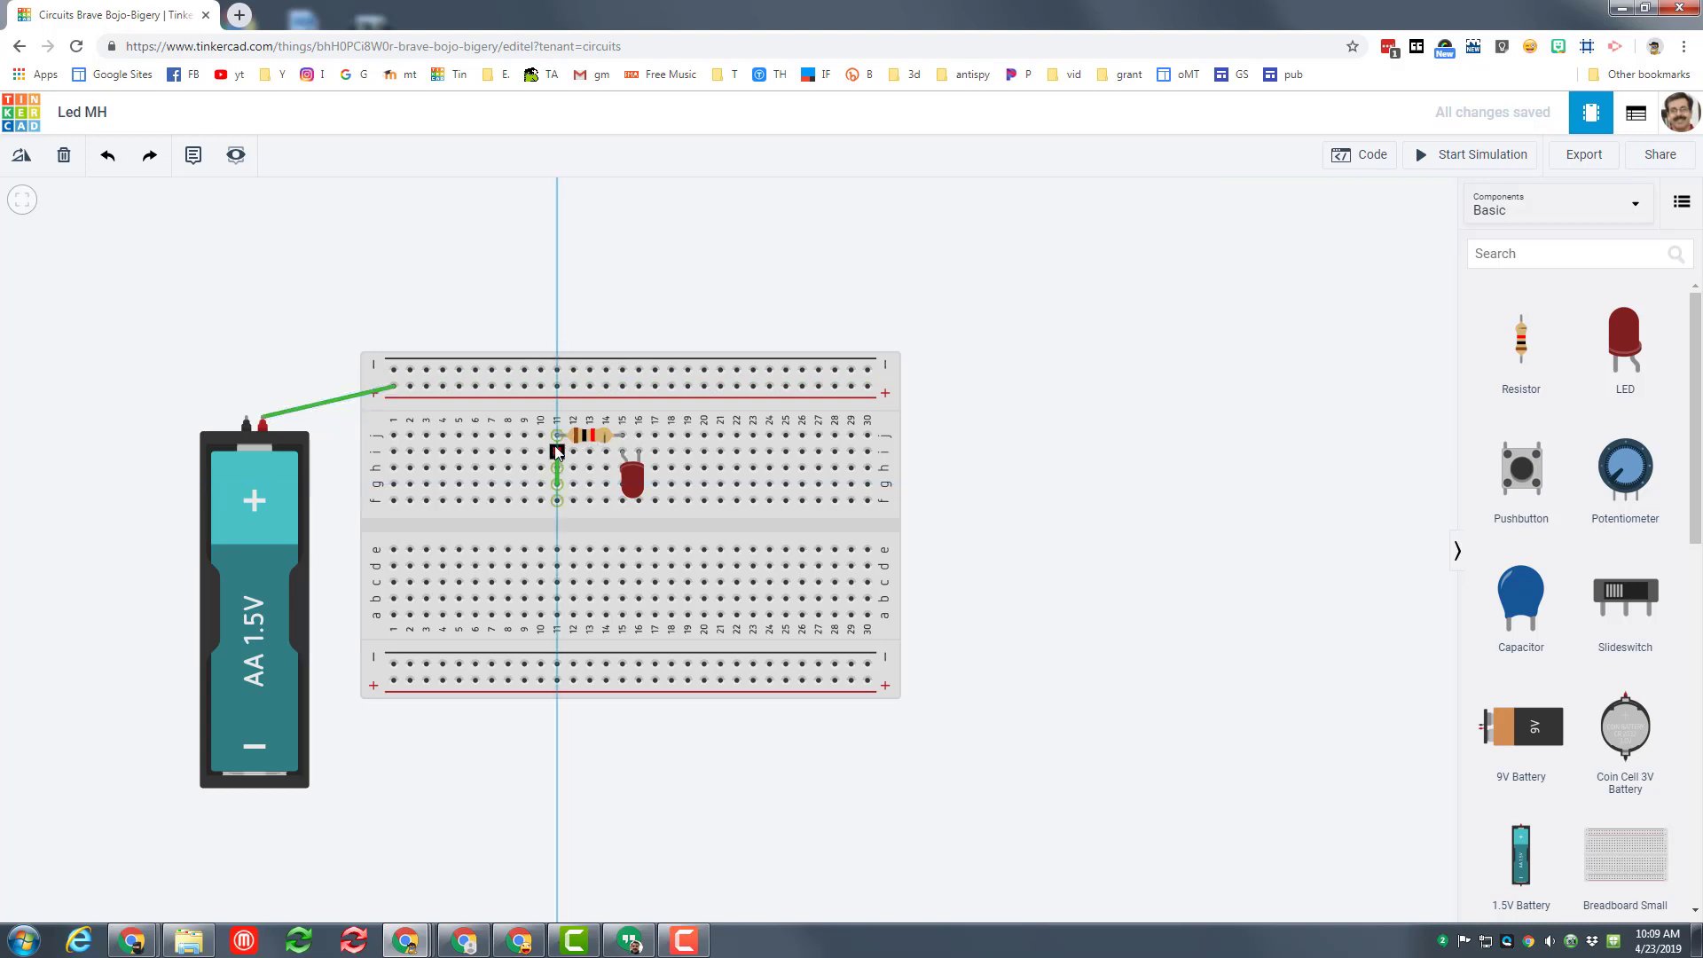
click(476, 387)
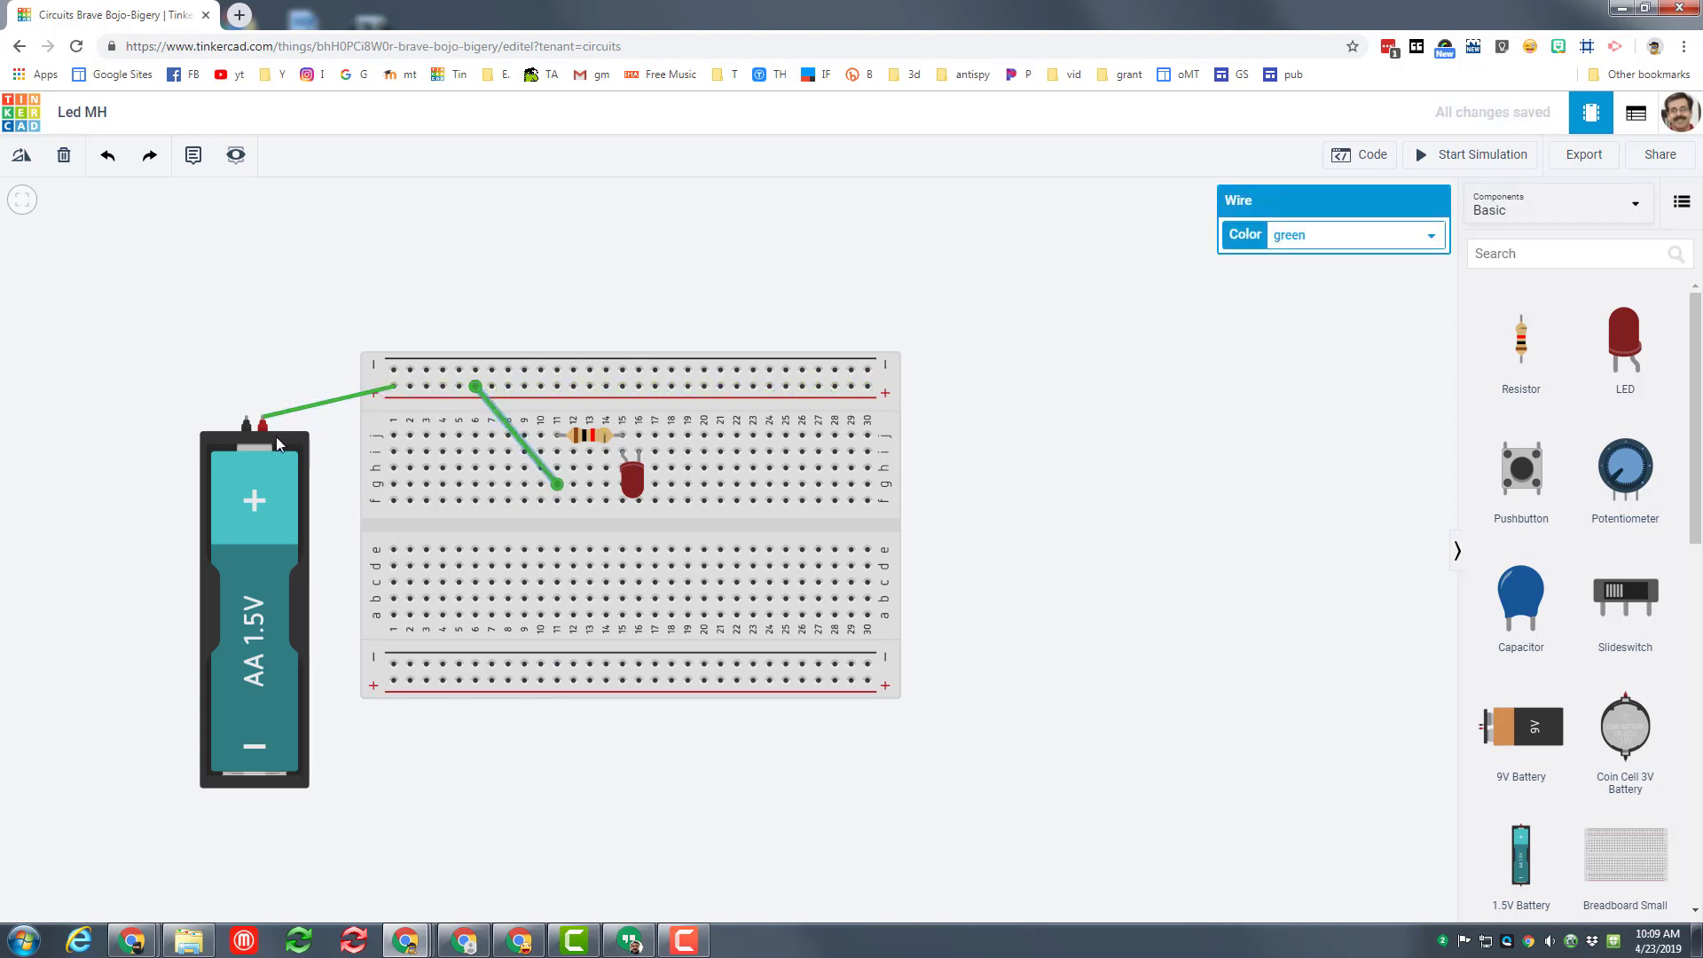
click(392, 388)
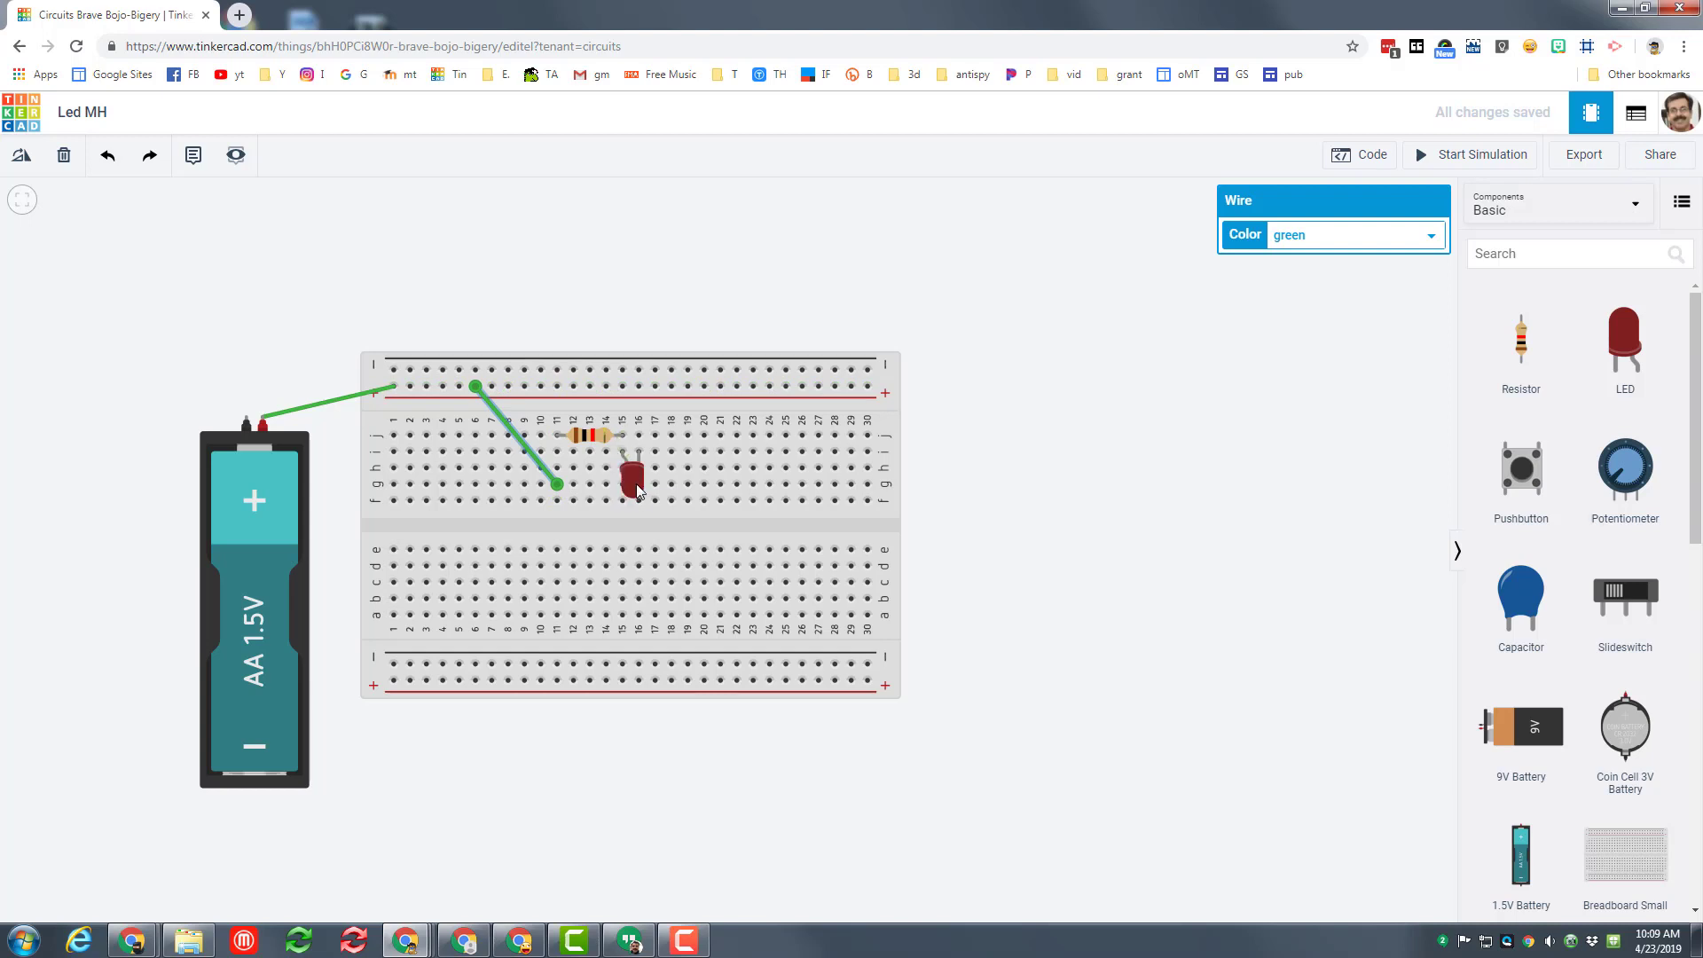
- Wire hole j16 to the top rail in black and colour the battery-to-rail wire red
click(639, 434)
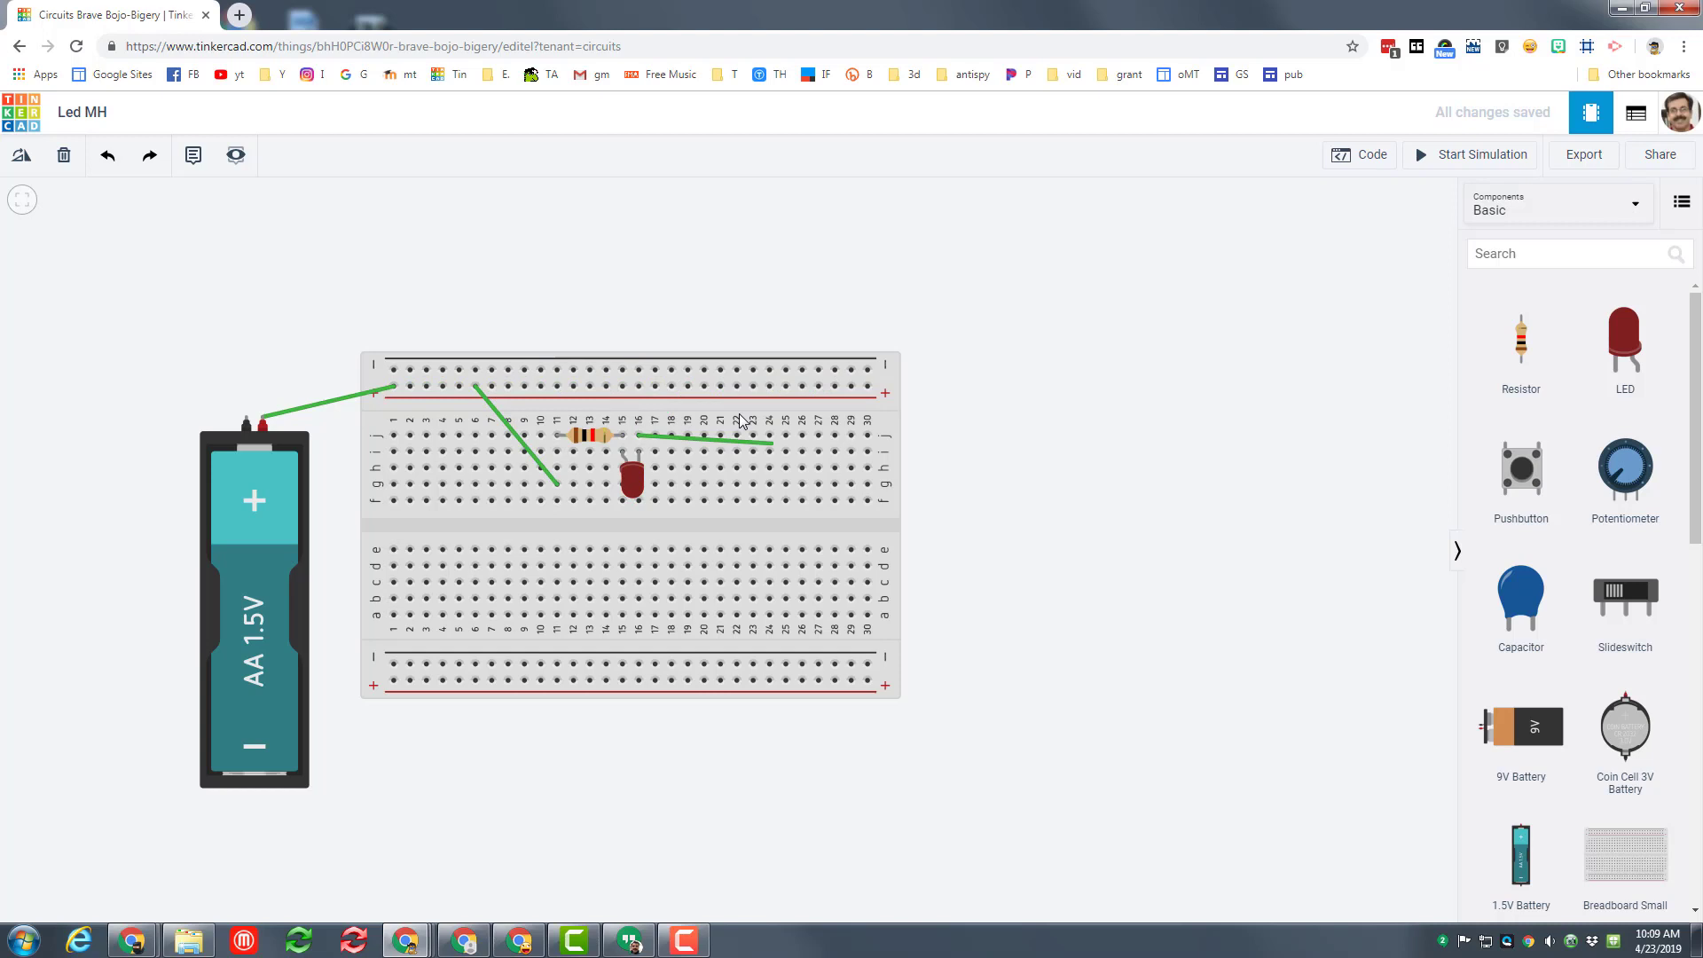
click(573, 371)
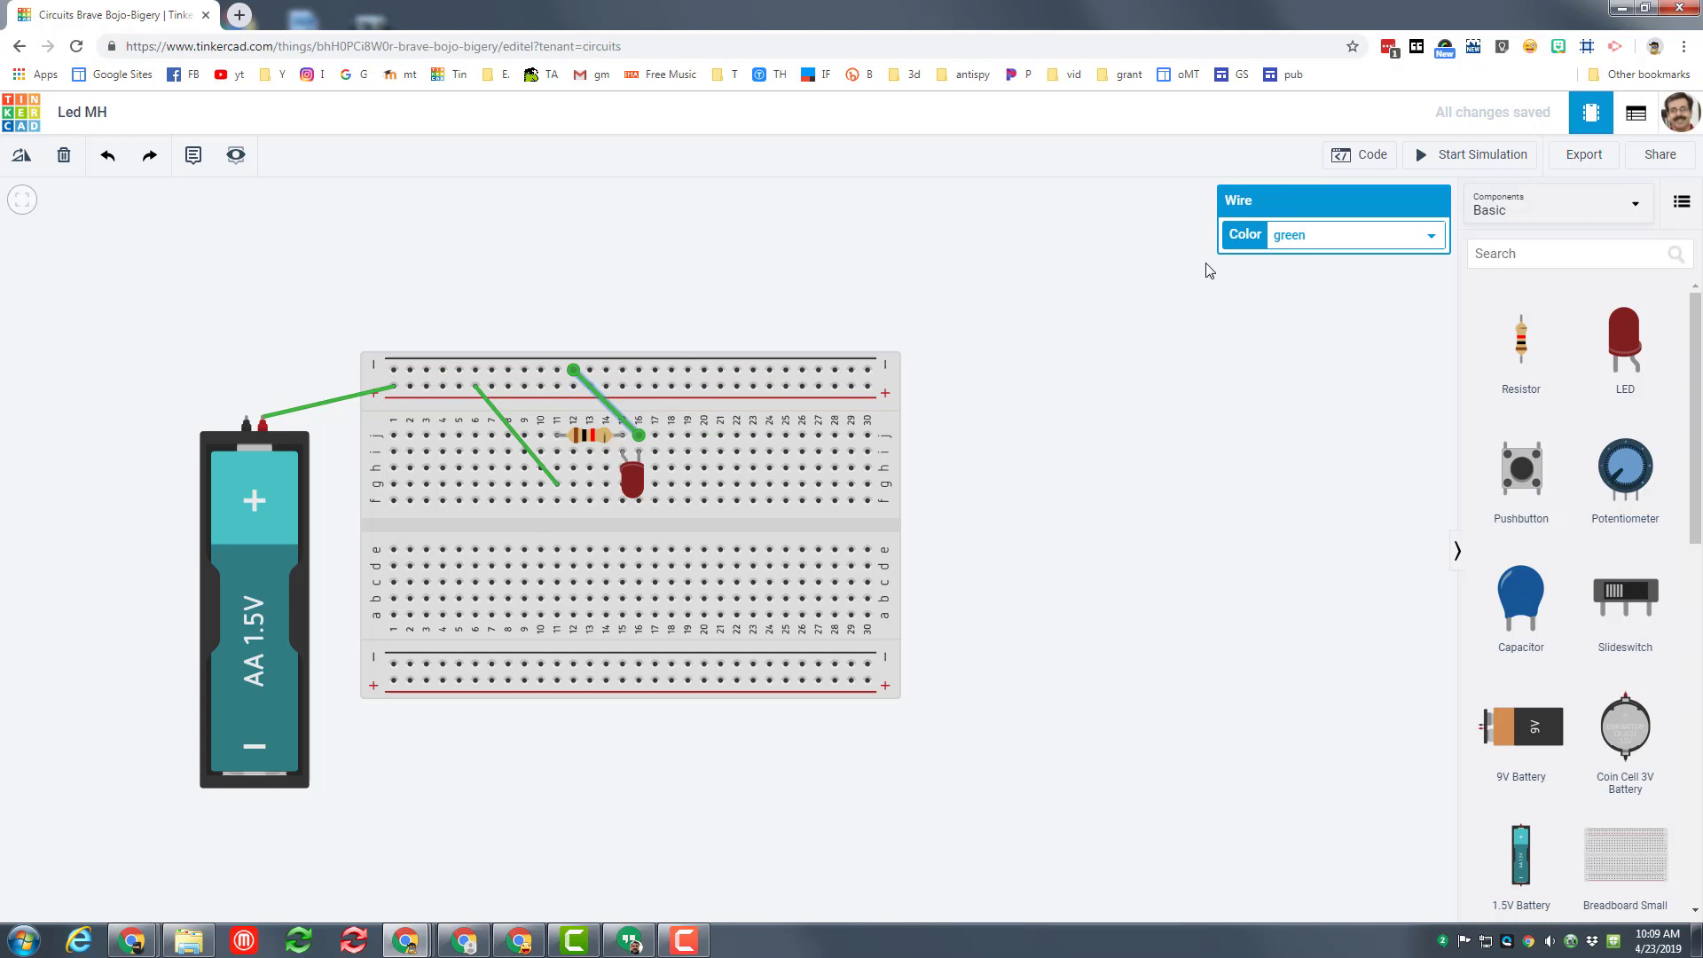
click(1340, 243)
click(1328, 257)
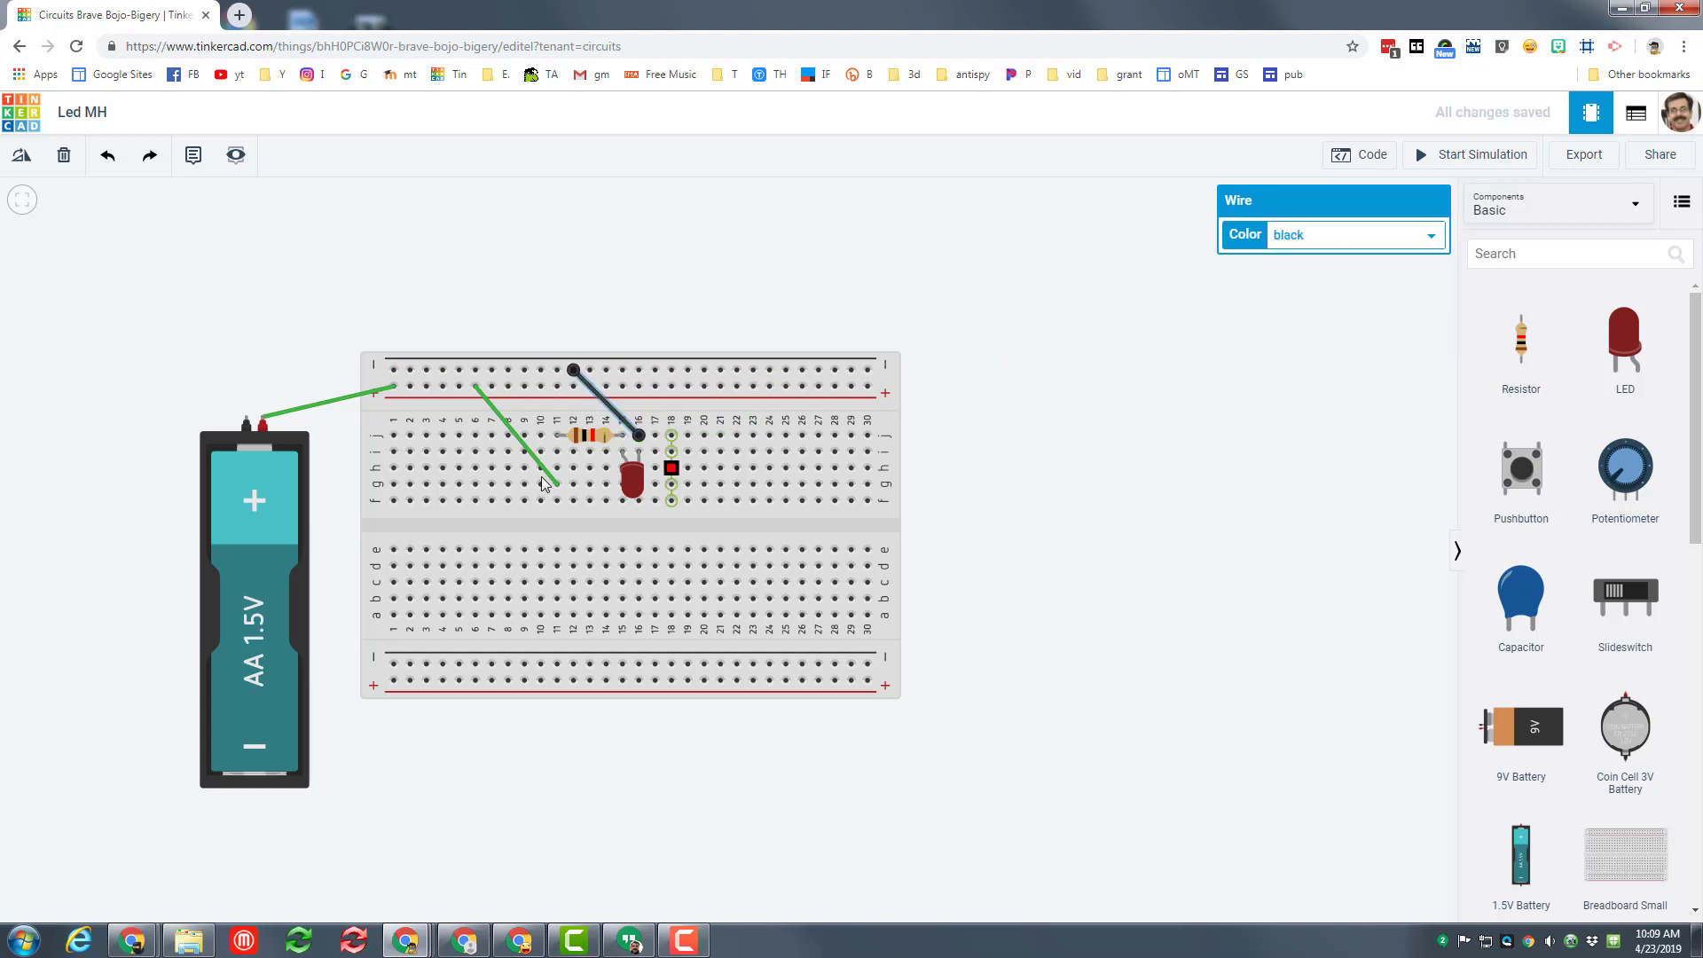
click(374, 392)
click(1344, 236)
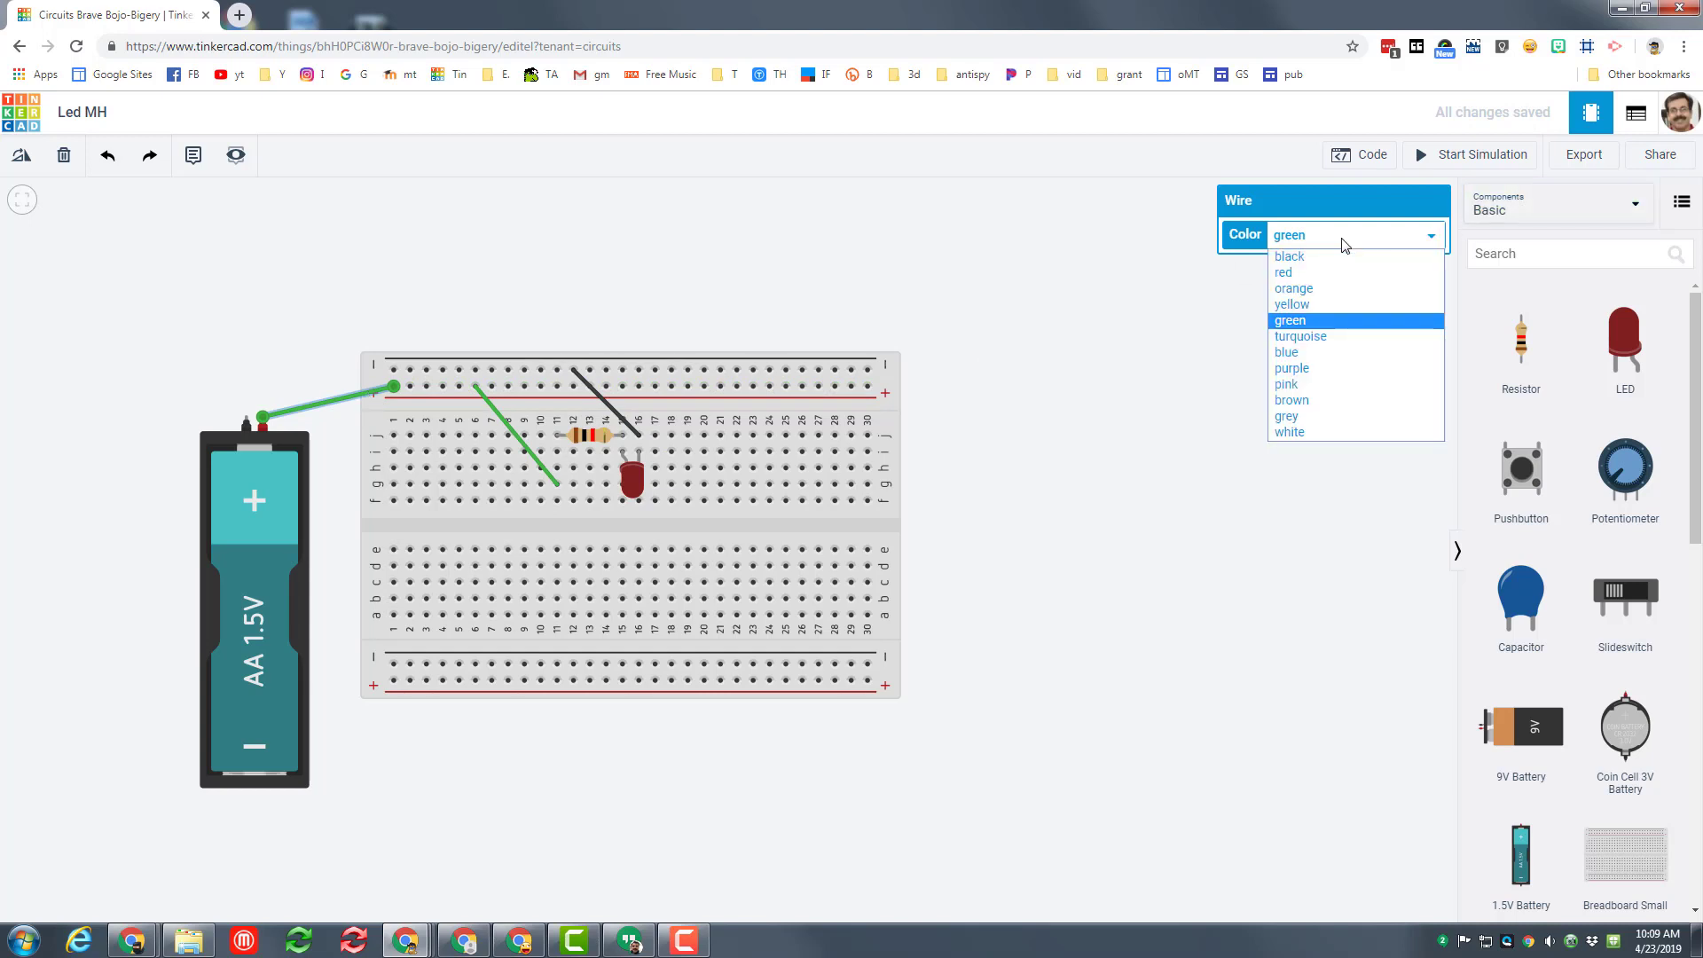
click(1283, 273)
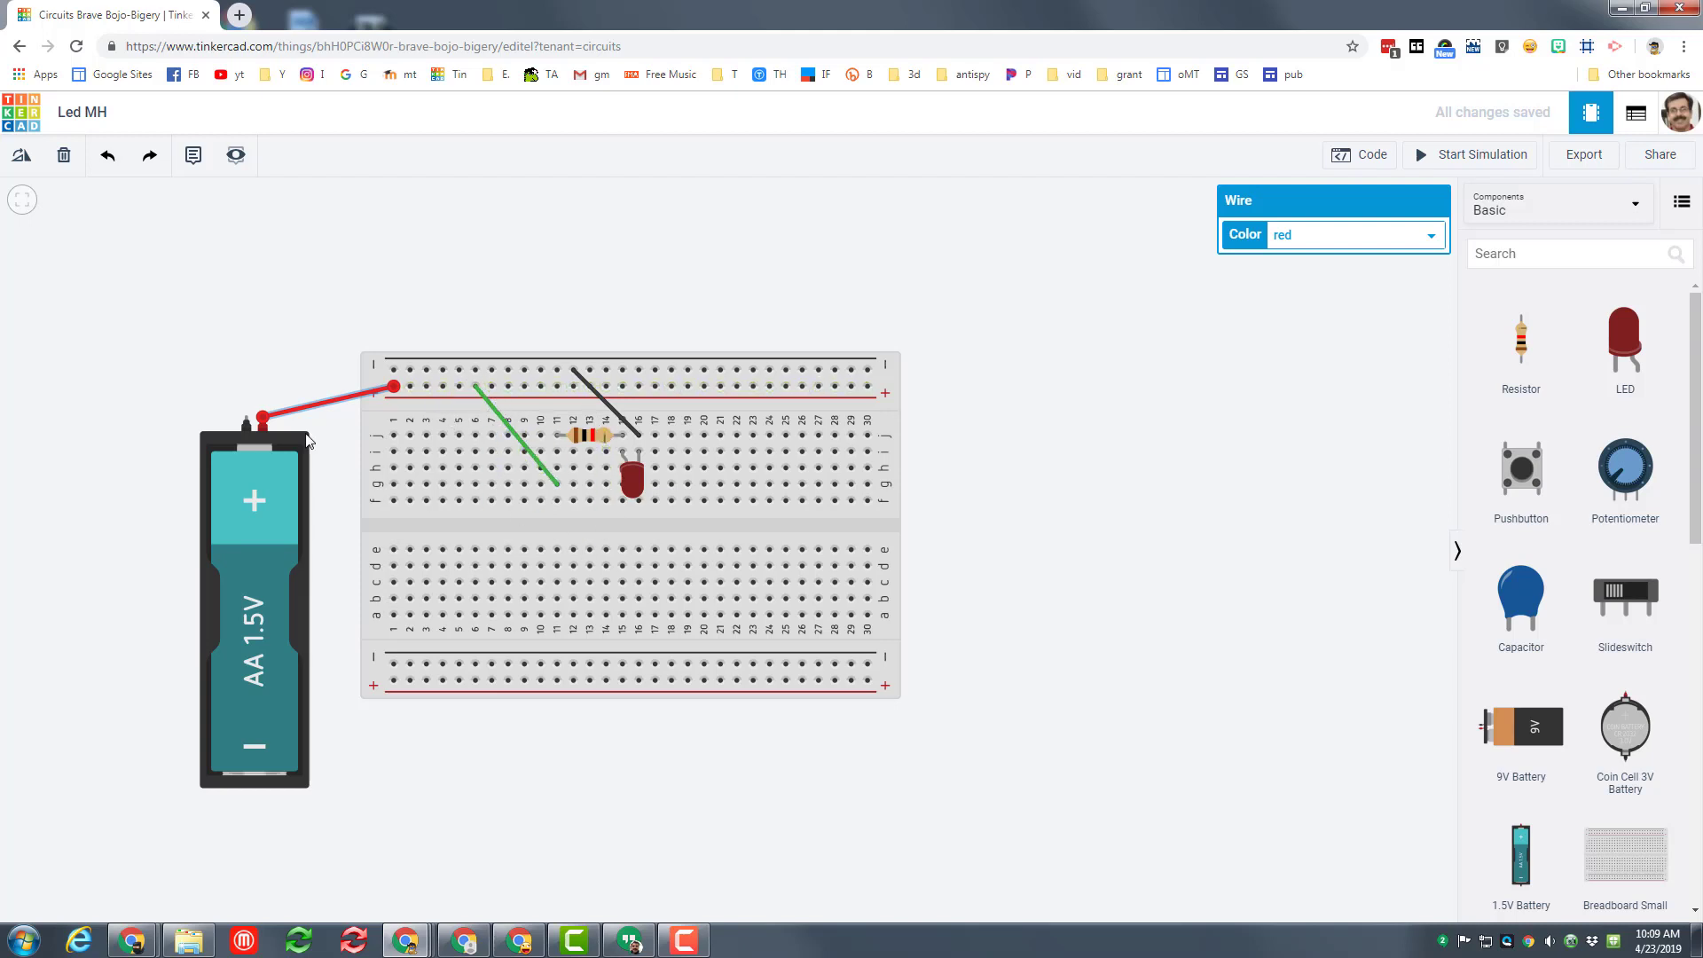
- Connect the battery's negative terminal to the top rail and start the simulation
click(247, 424)
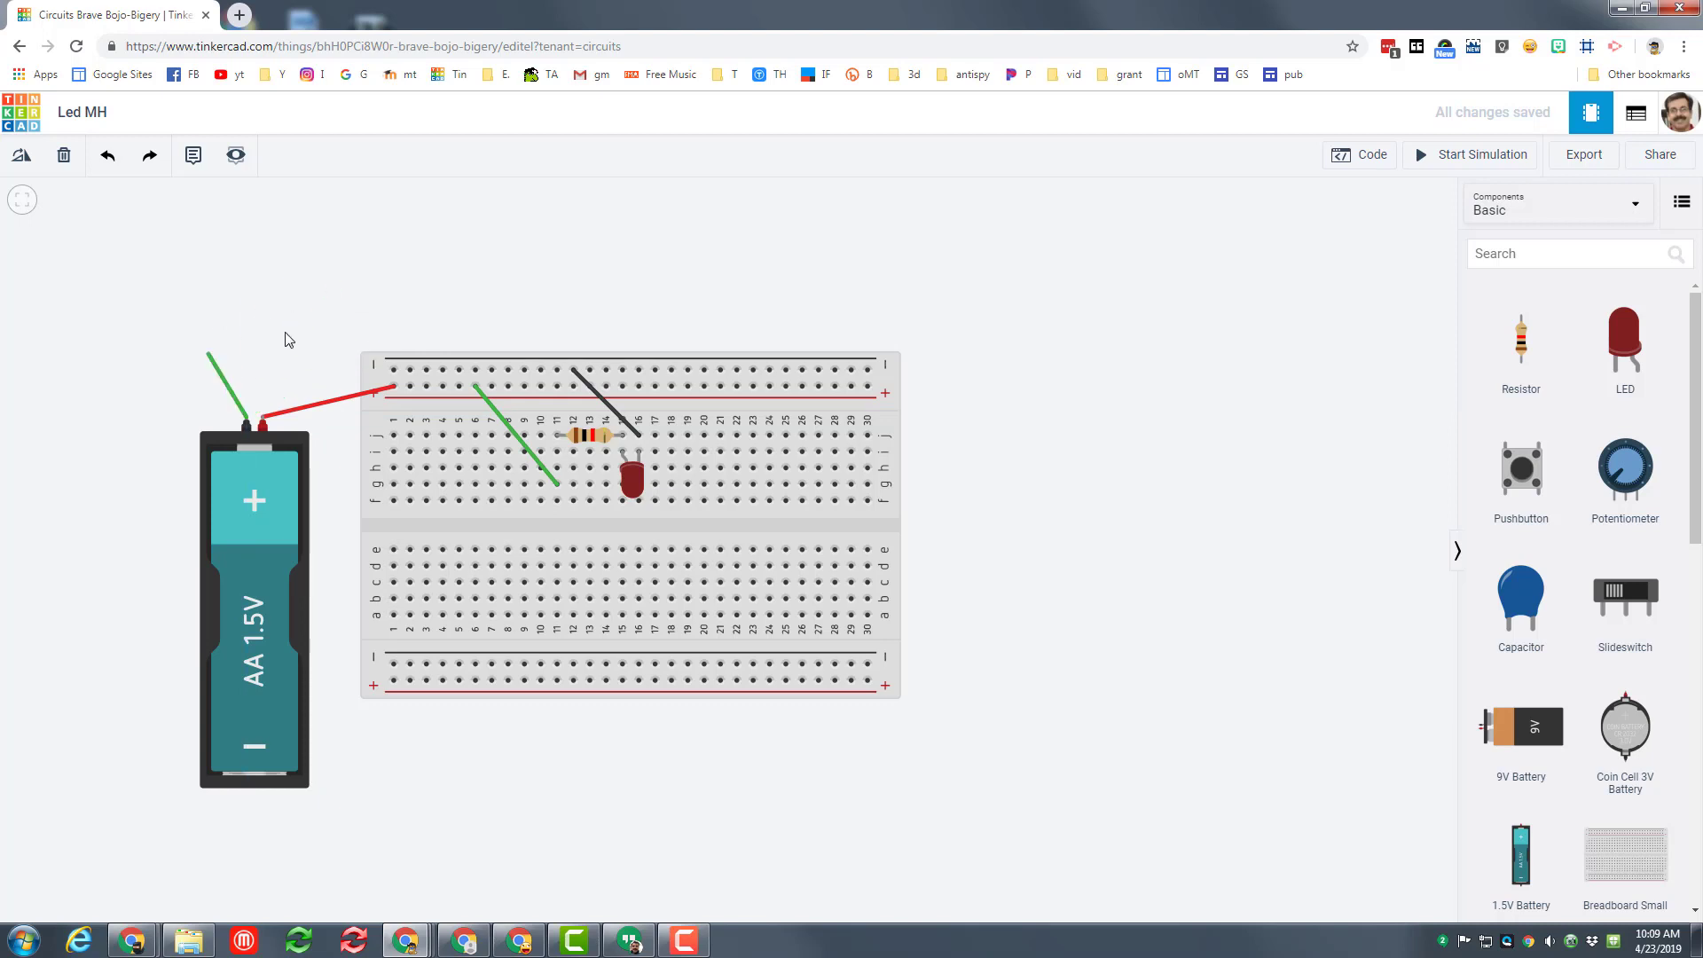
click(393, 370)
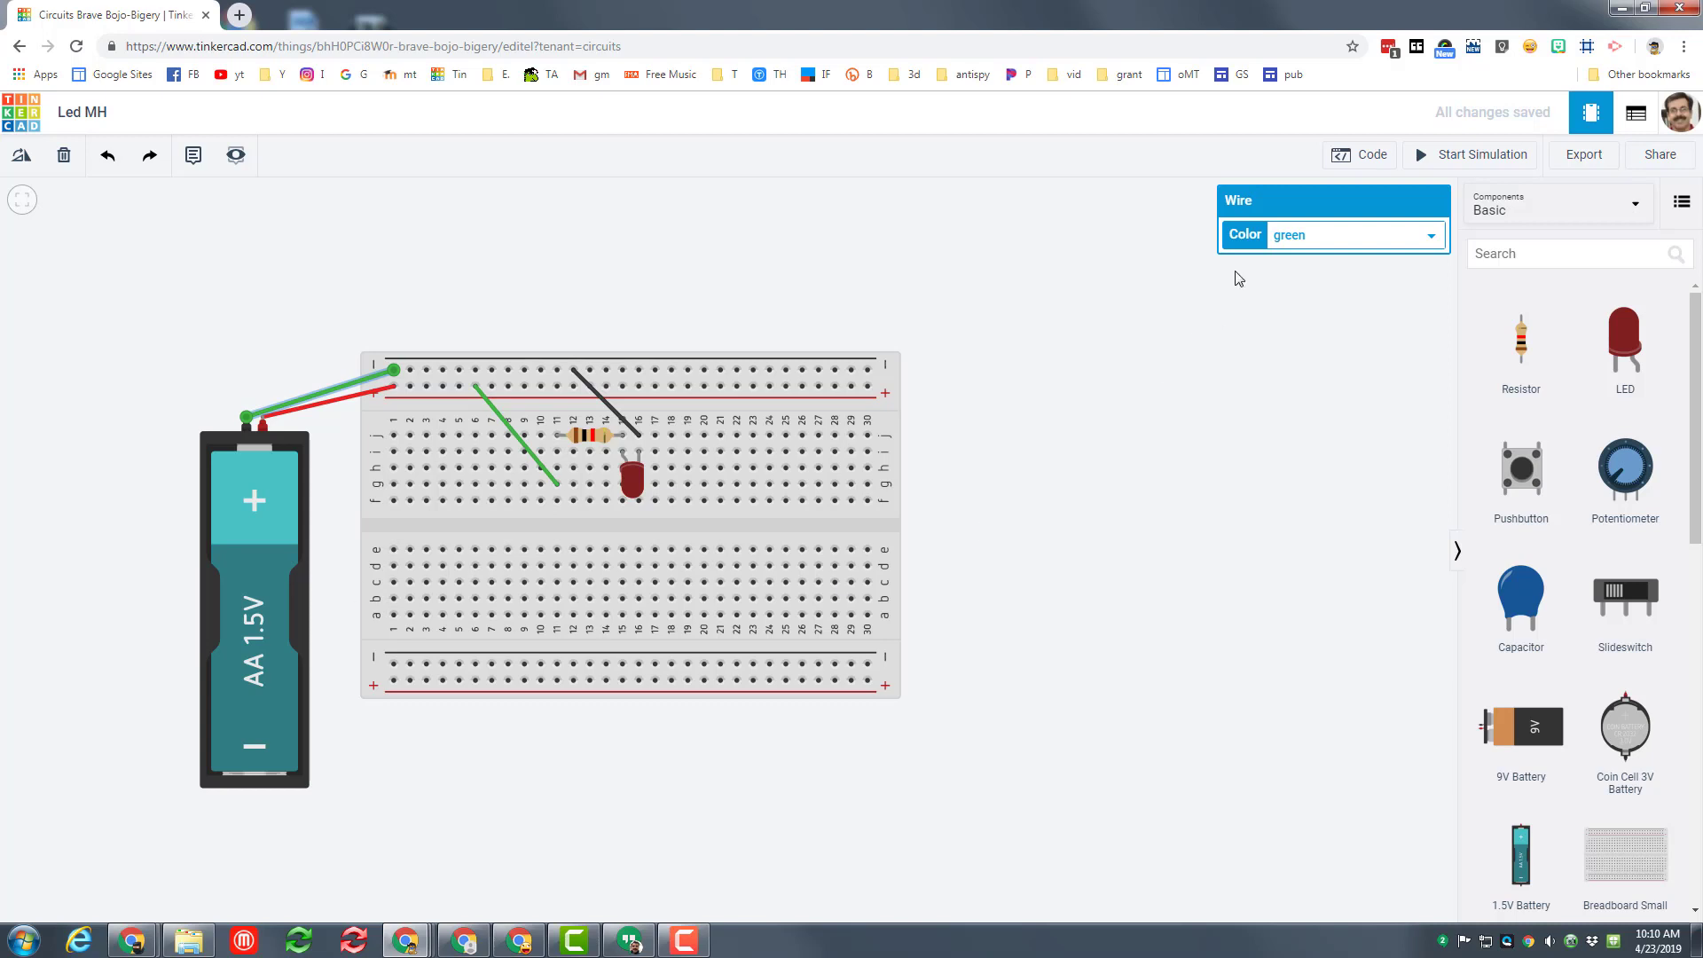
click(1465, 157)
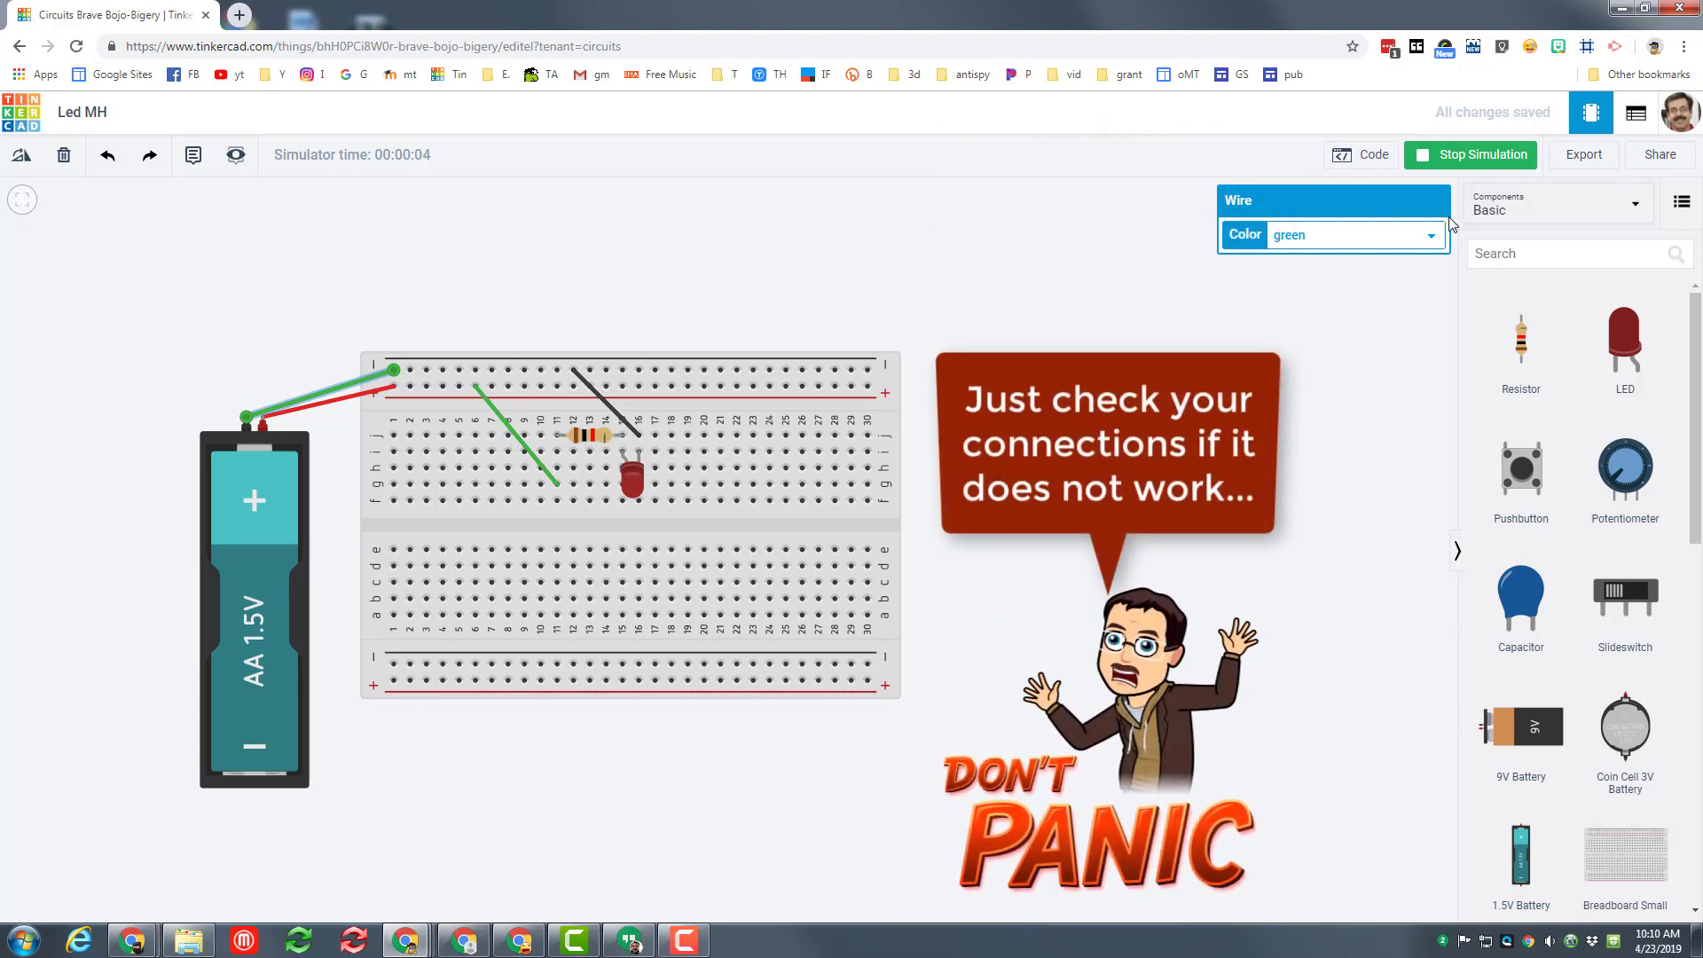
- Stop the simulation and change the LED colour to orange
click(1461, 155)
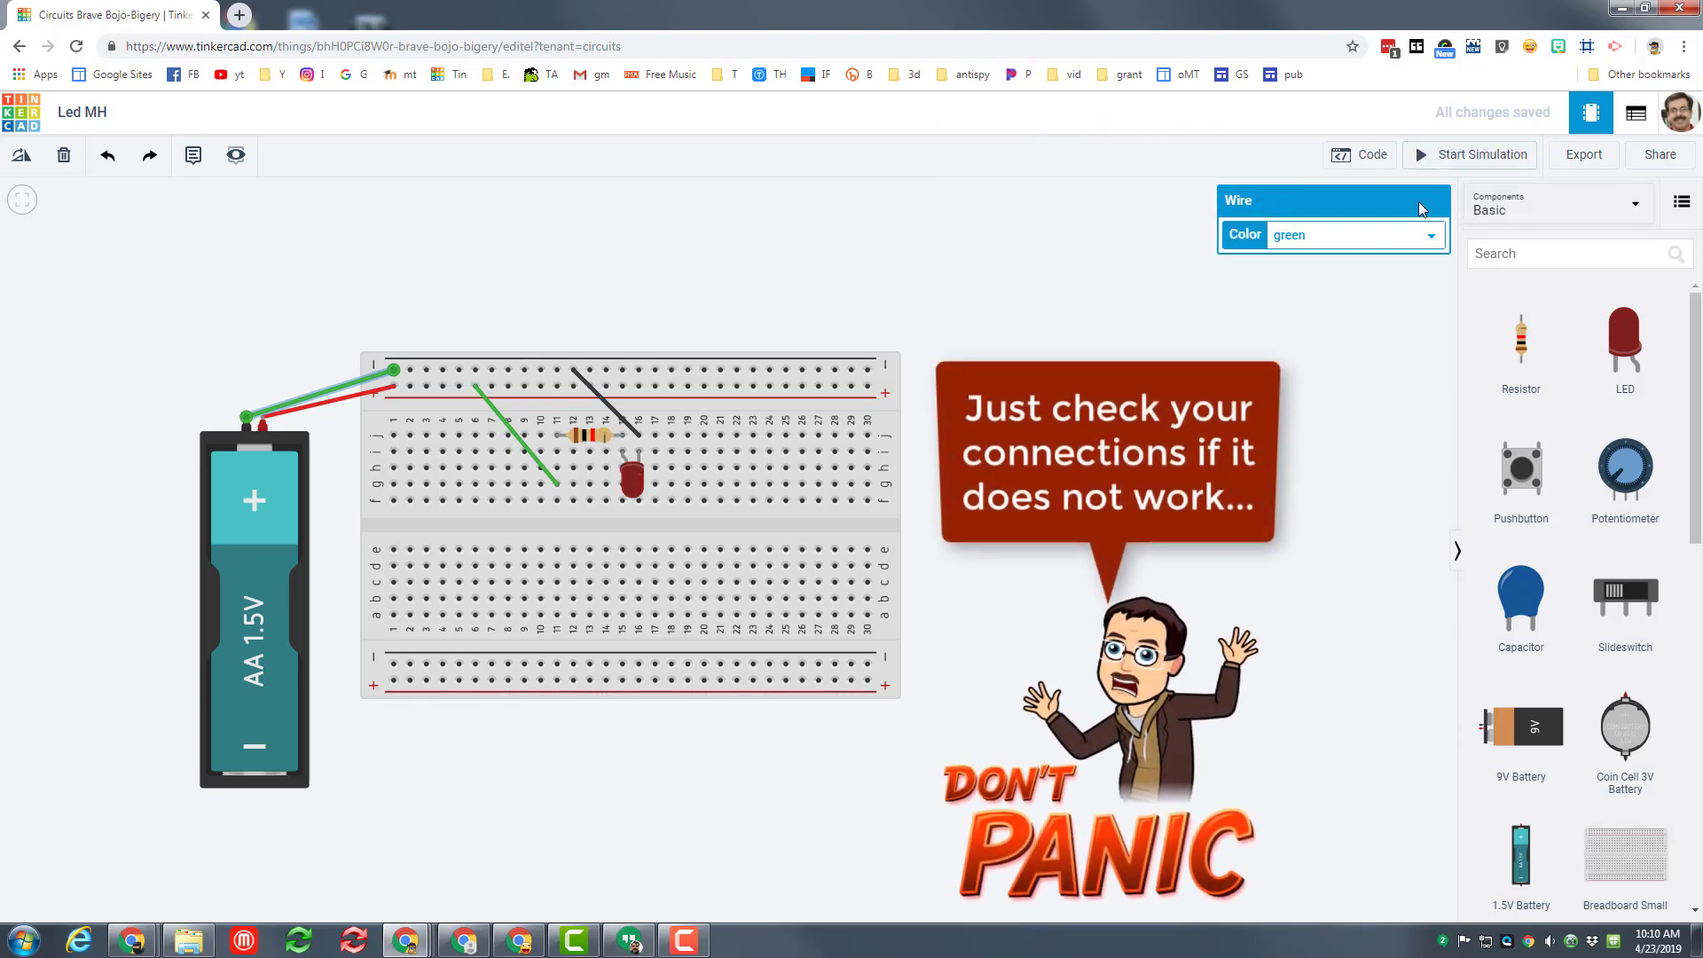
click(632, 480)
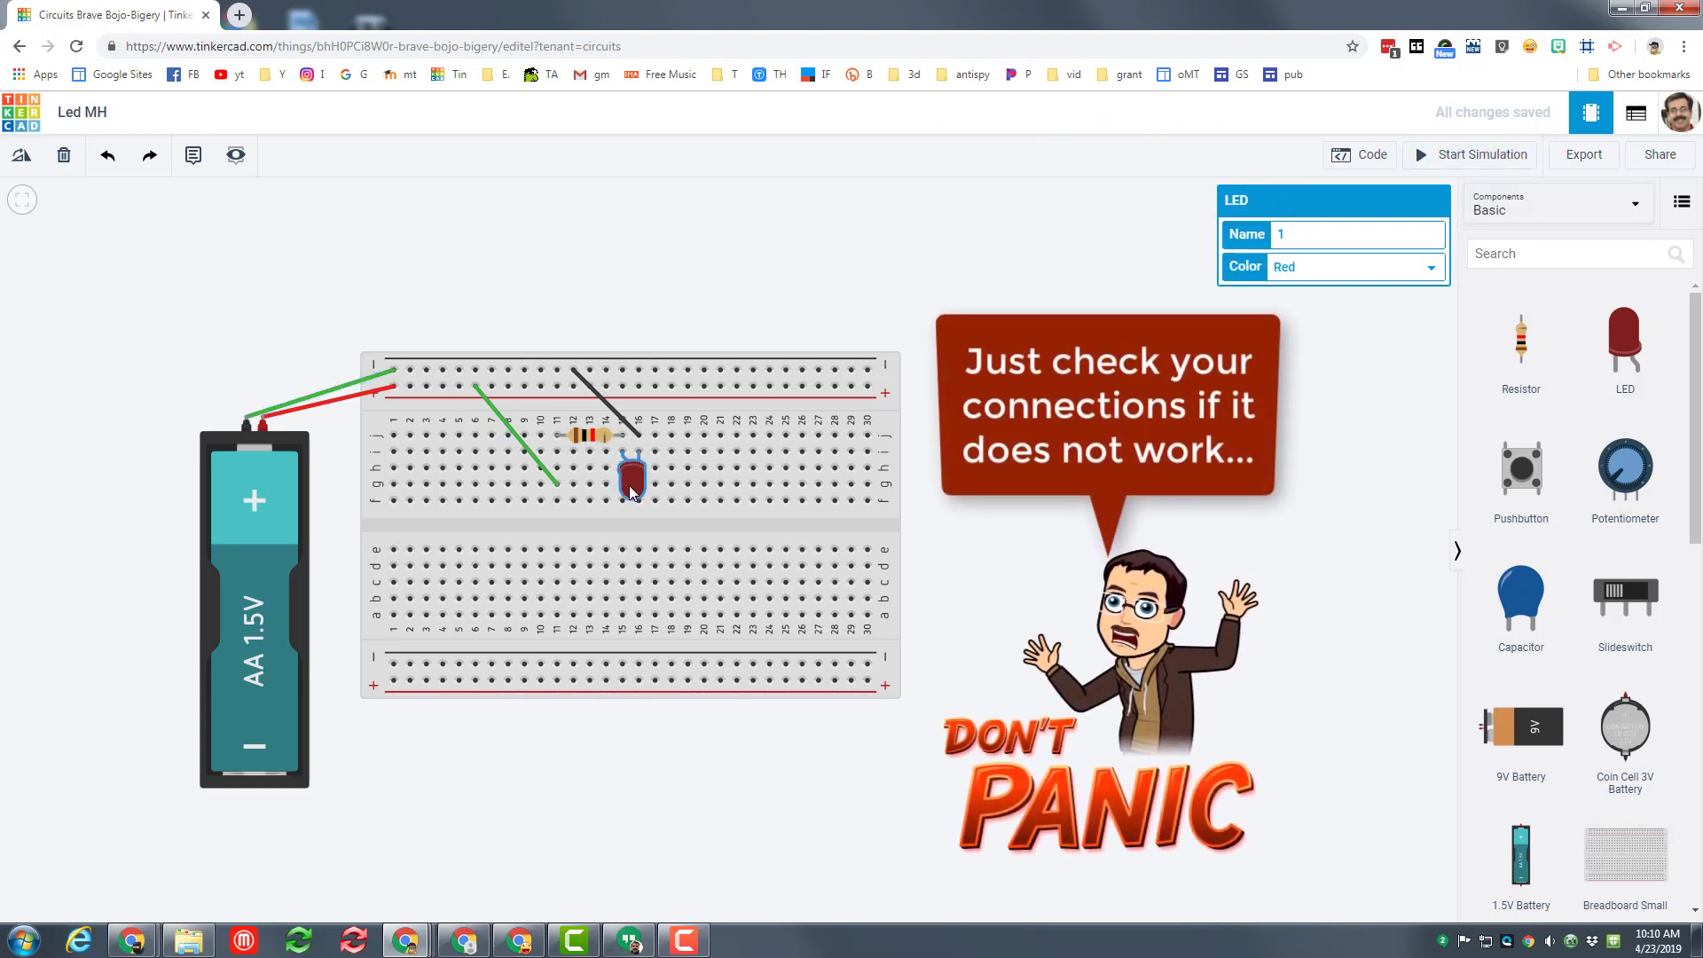
click(1433, 274)
click(1348, 324)
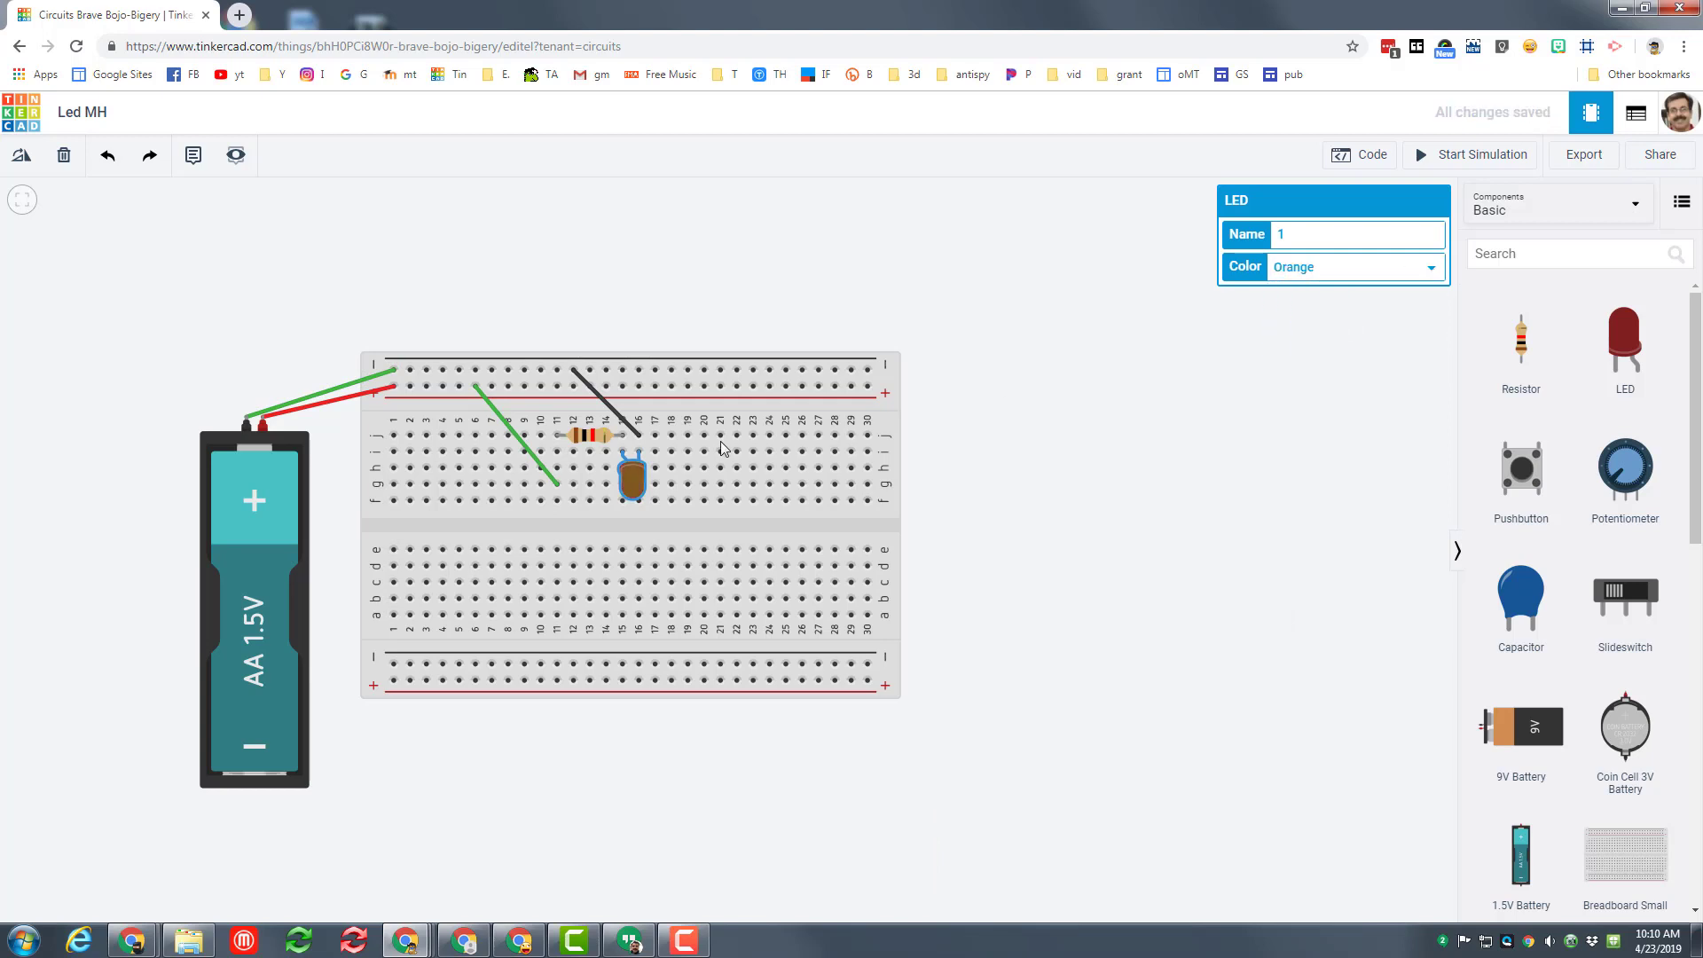
- Change the resistor unit from kΩ to Ω for 1 Ω and restart the simulation
click(600, 436)
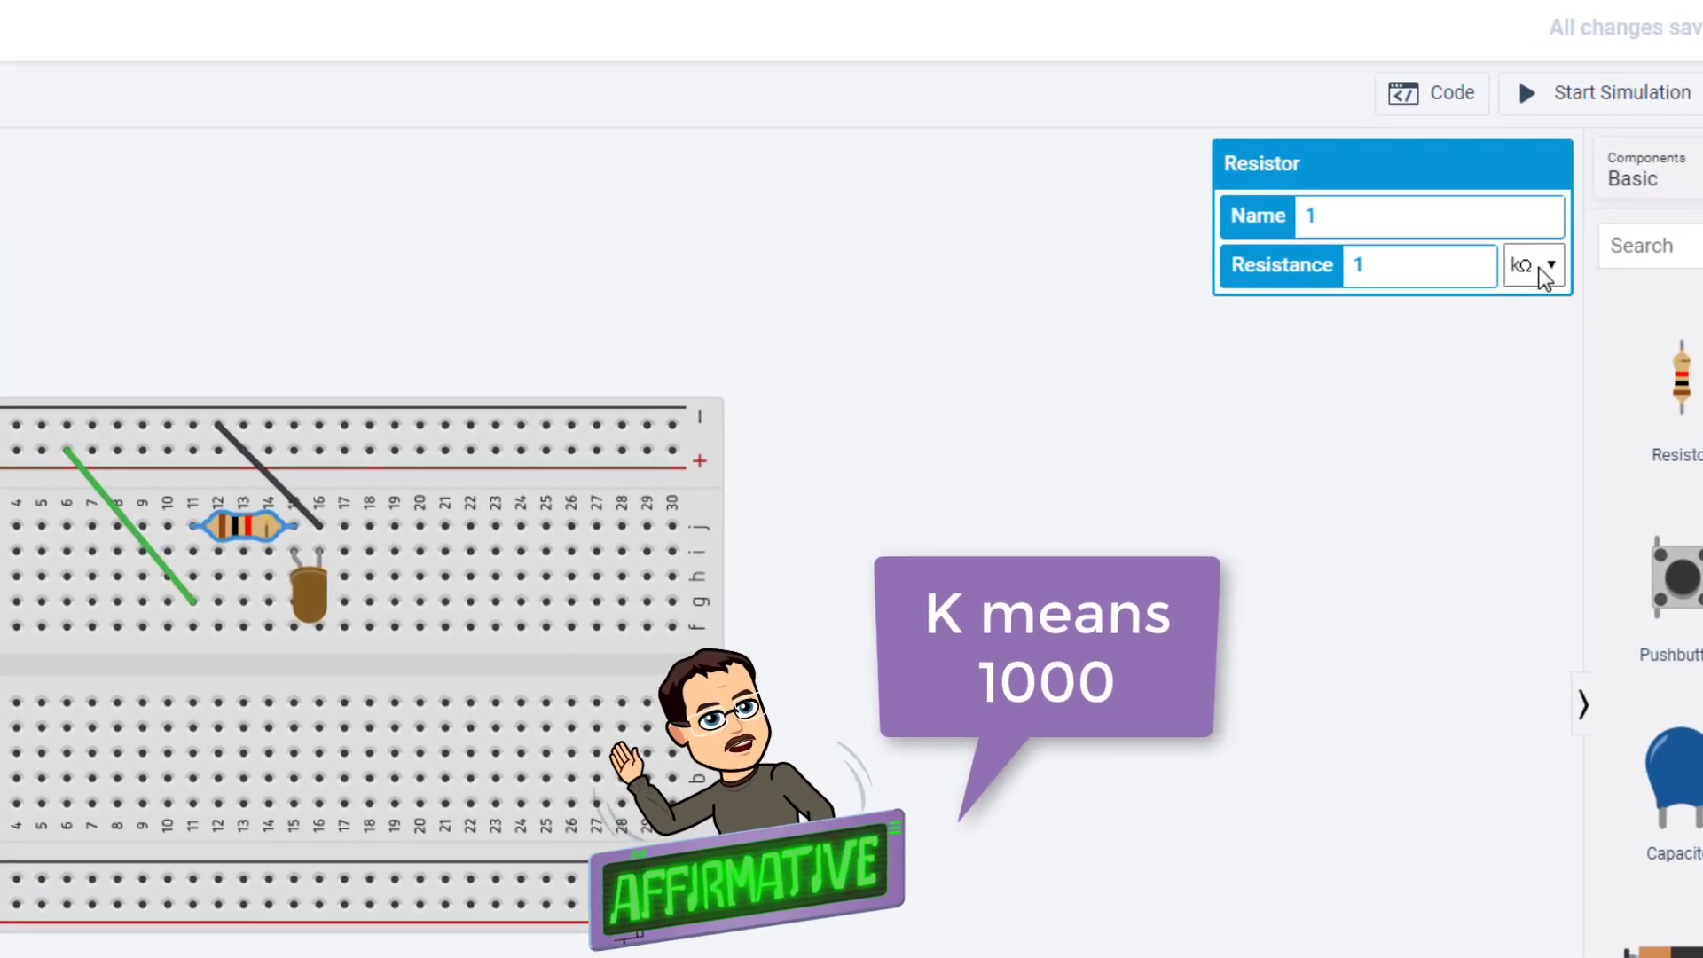
click(1430, 267)
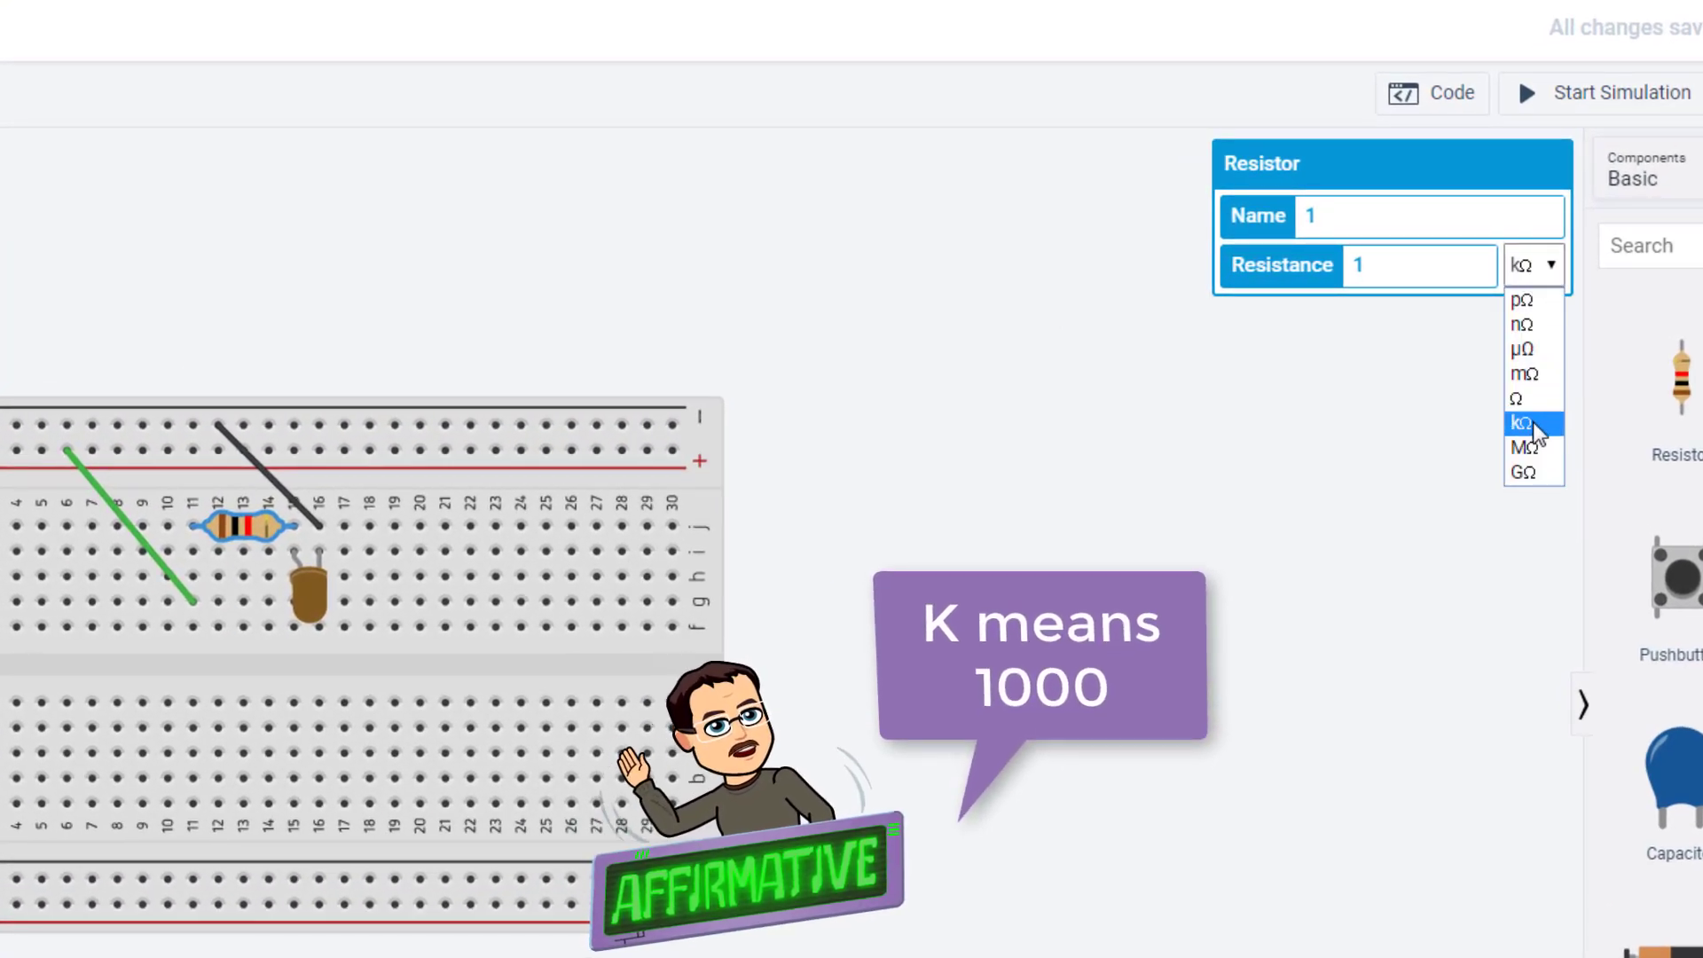
click(1517, 398)
click(1554, 288)
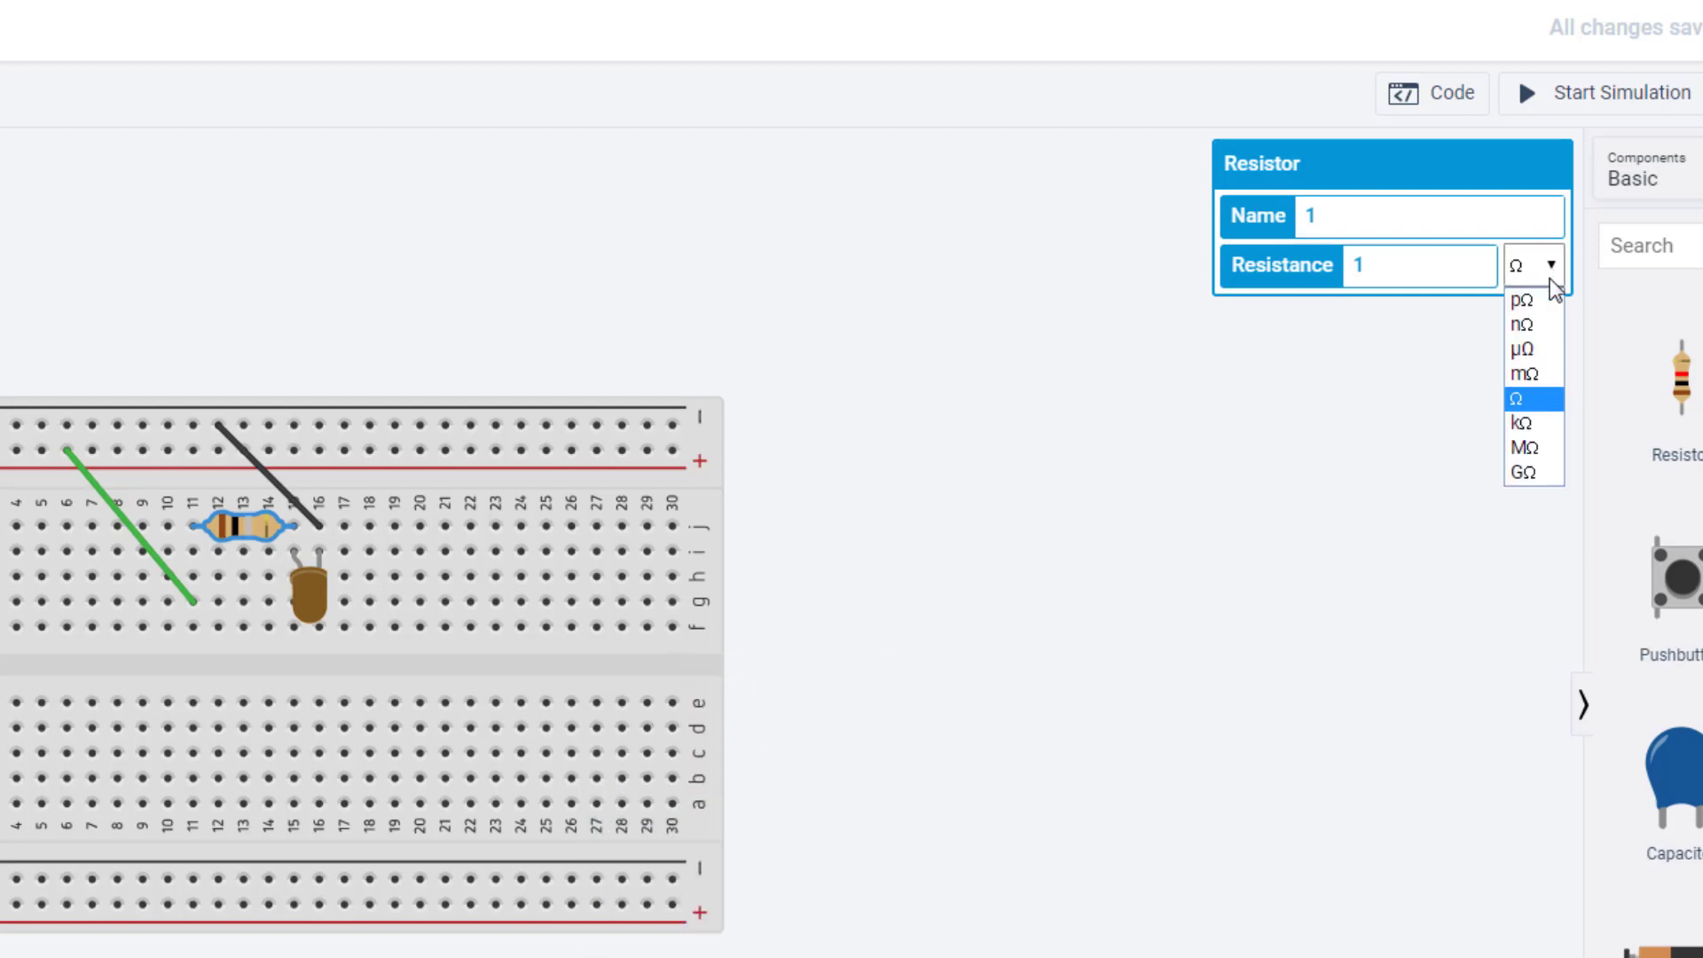
click(1548, 406)
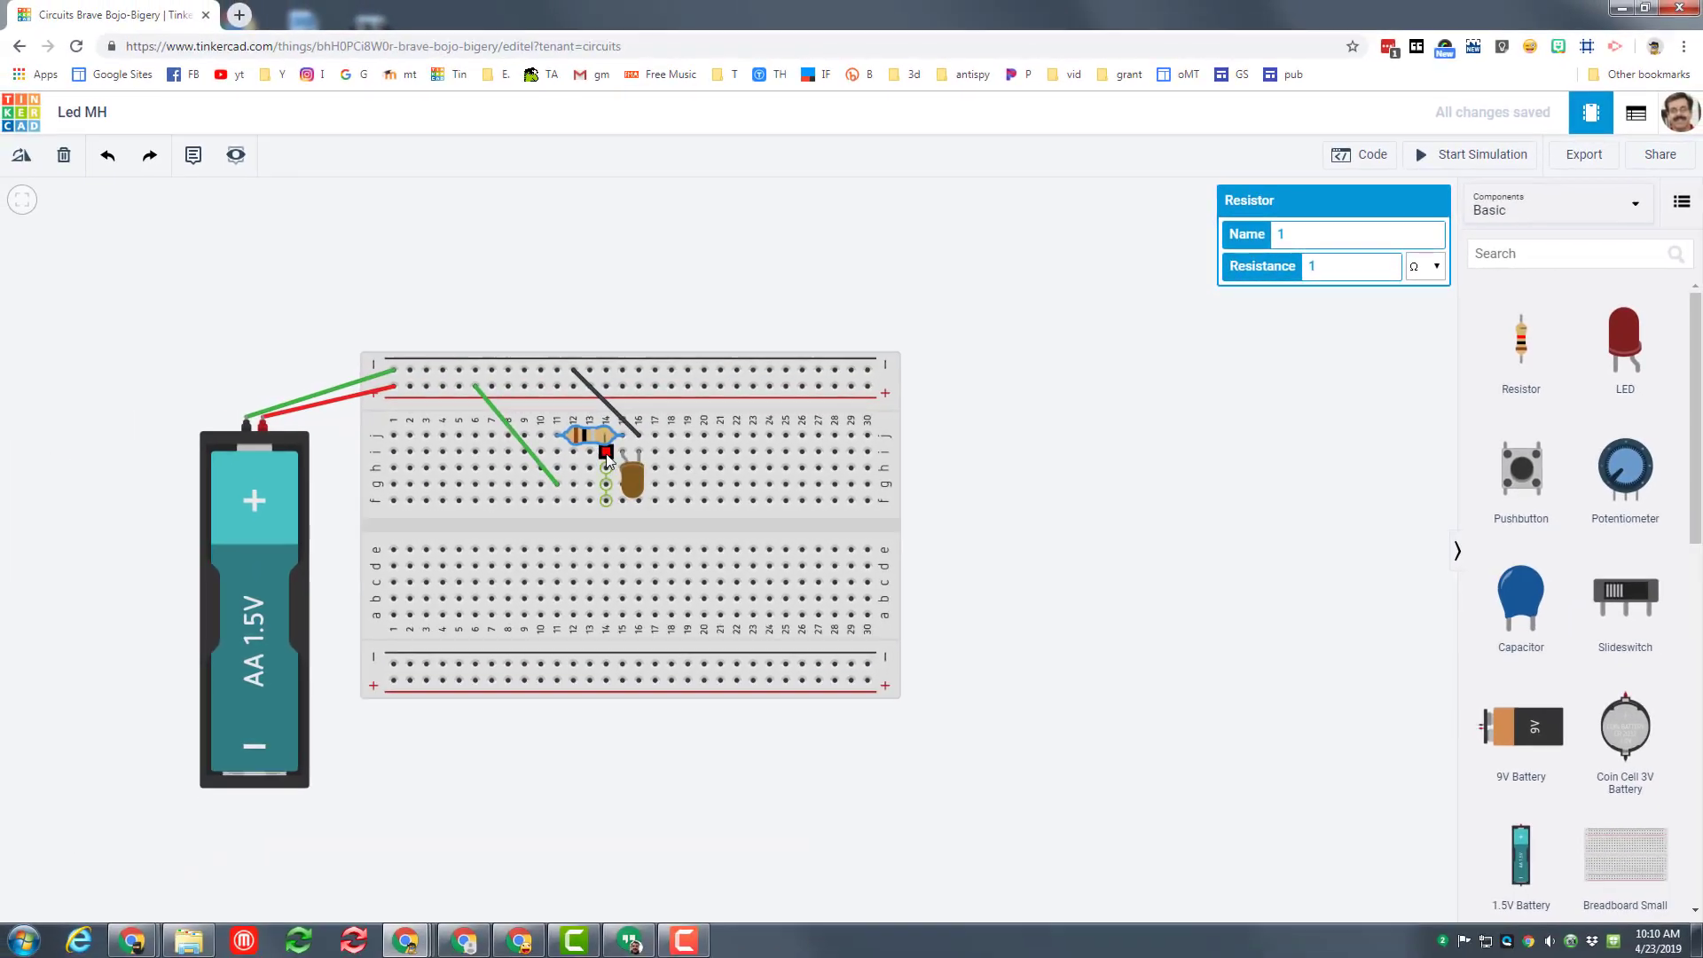
click(1441, 158)
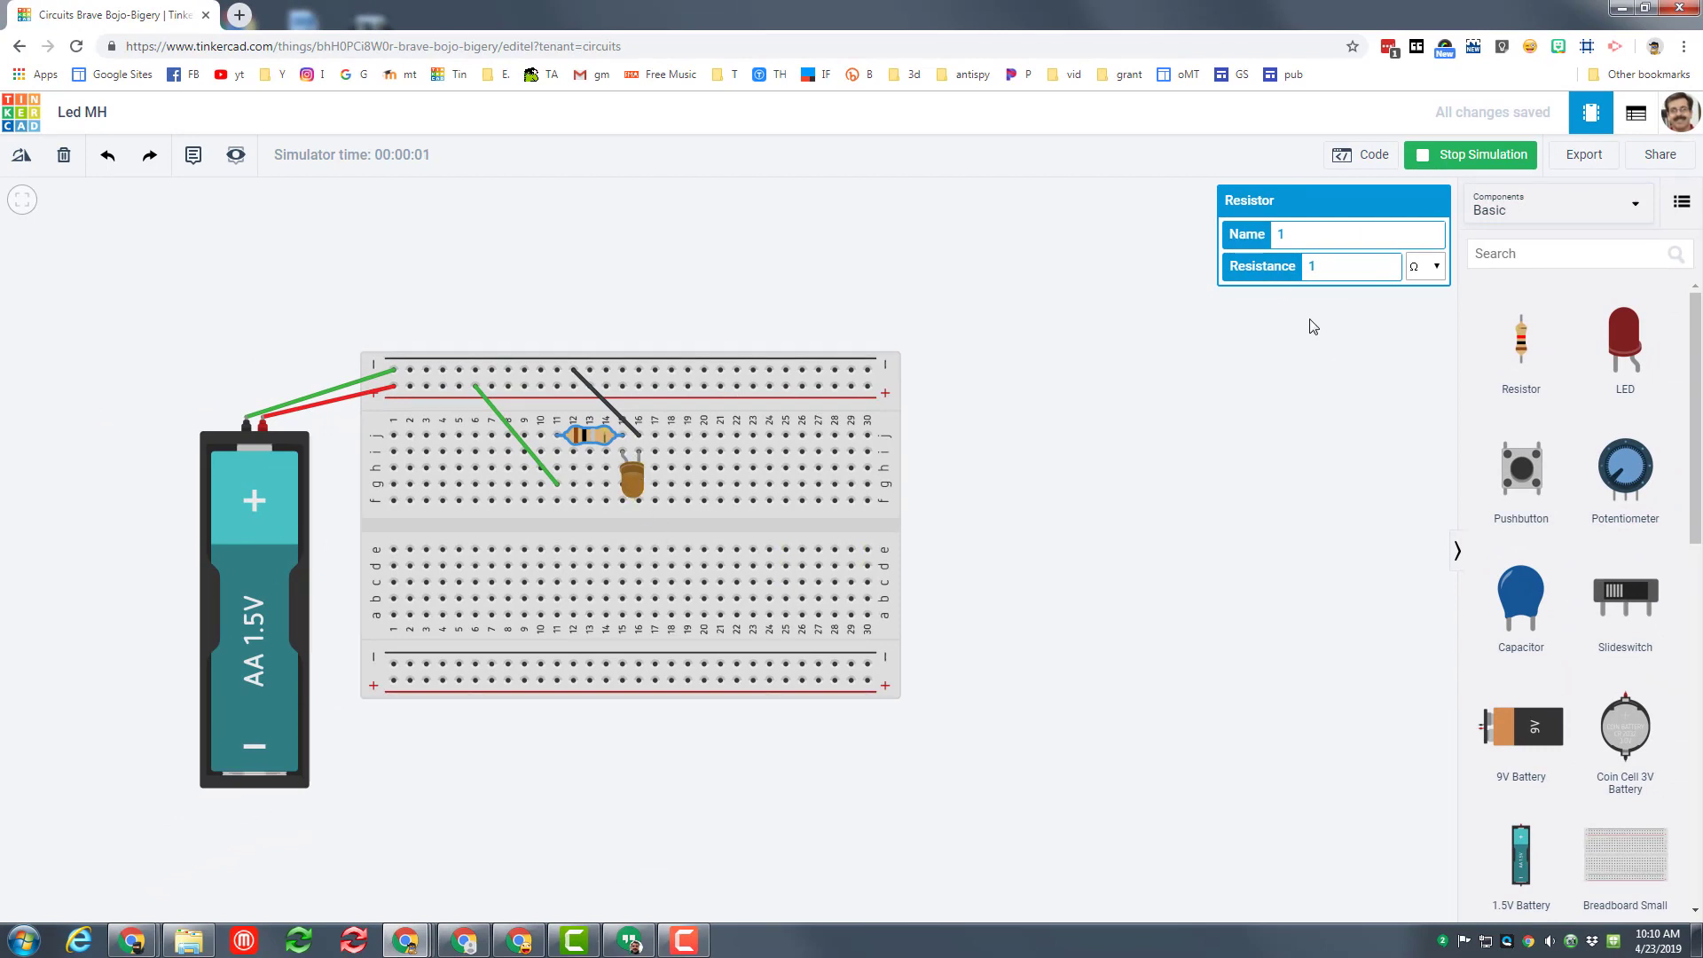
- Set the battery count to 2 AA batteries
click(248, 608)
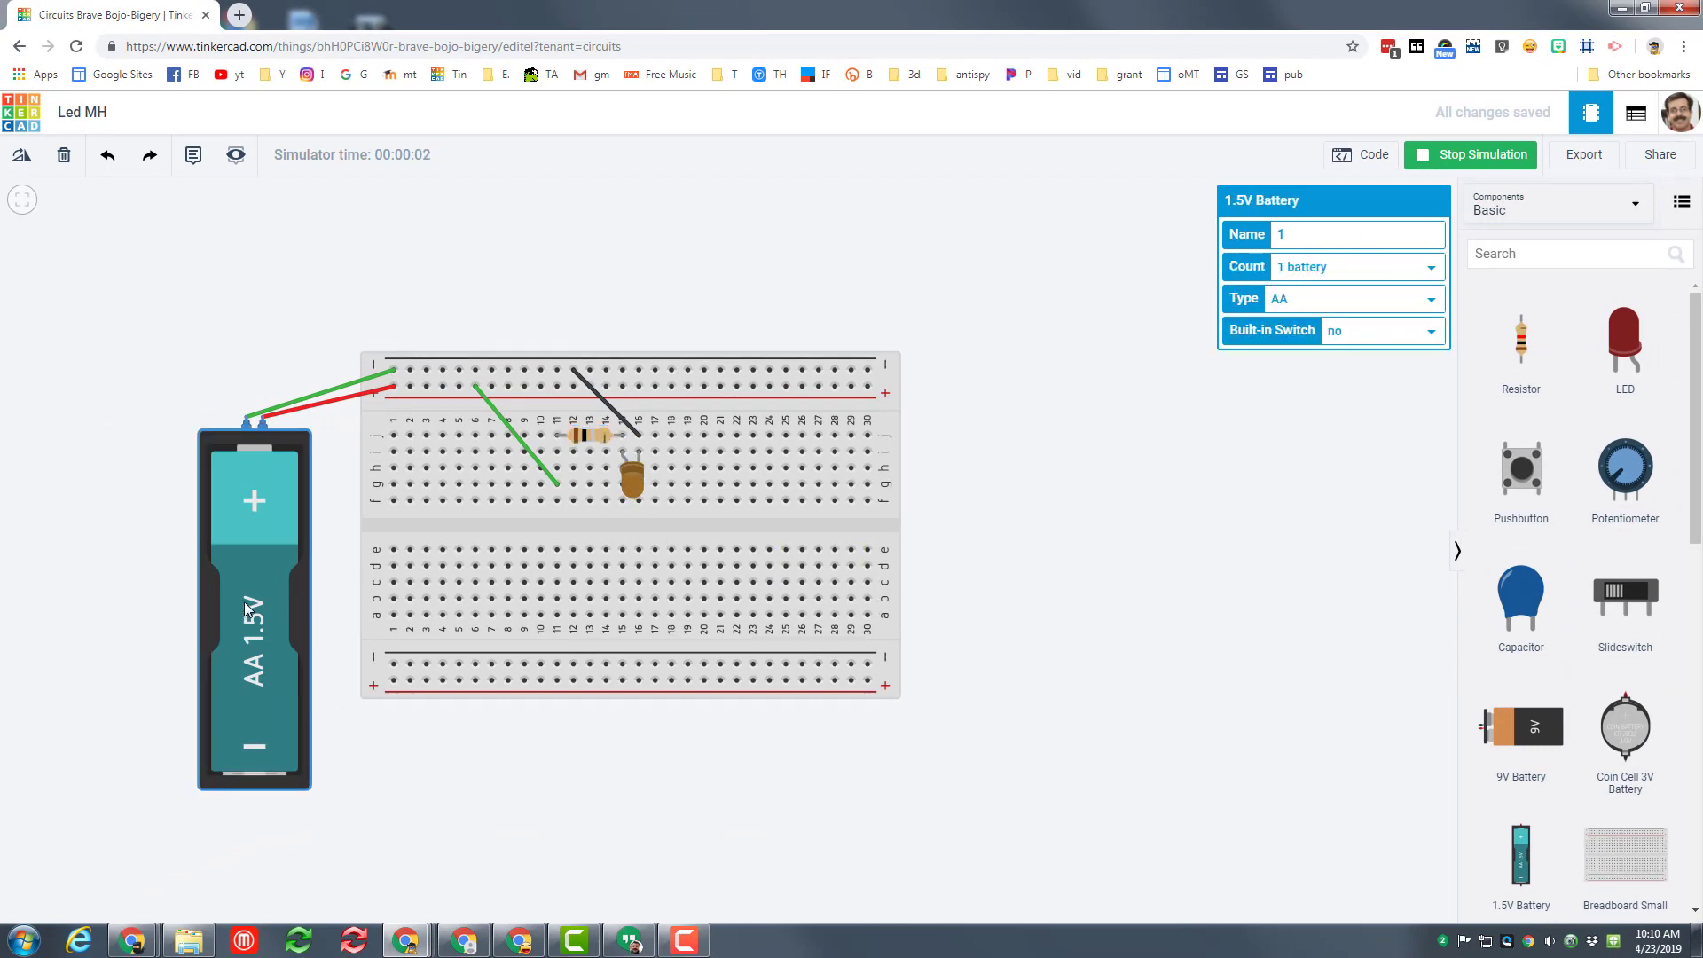
click(1327, 269)
click(1329, 297)
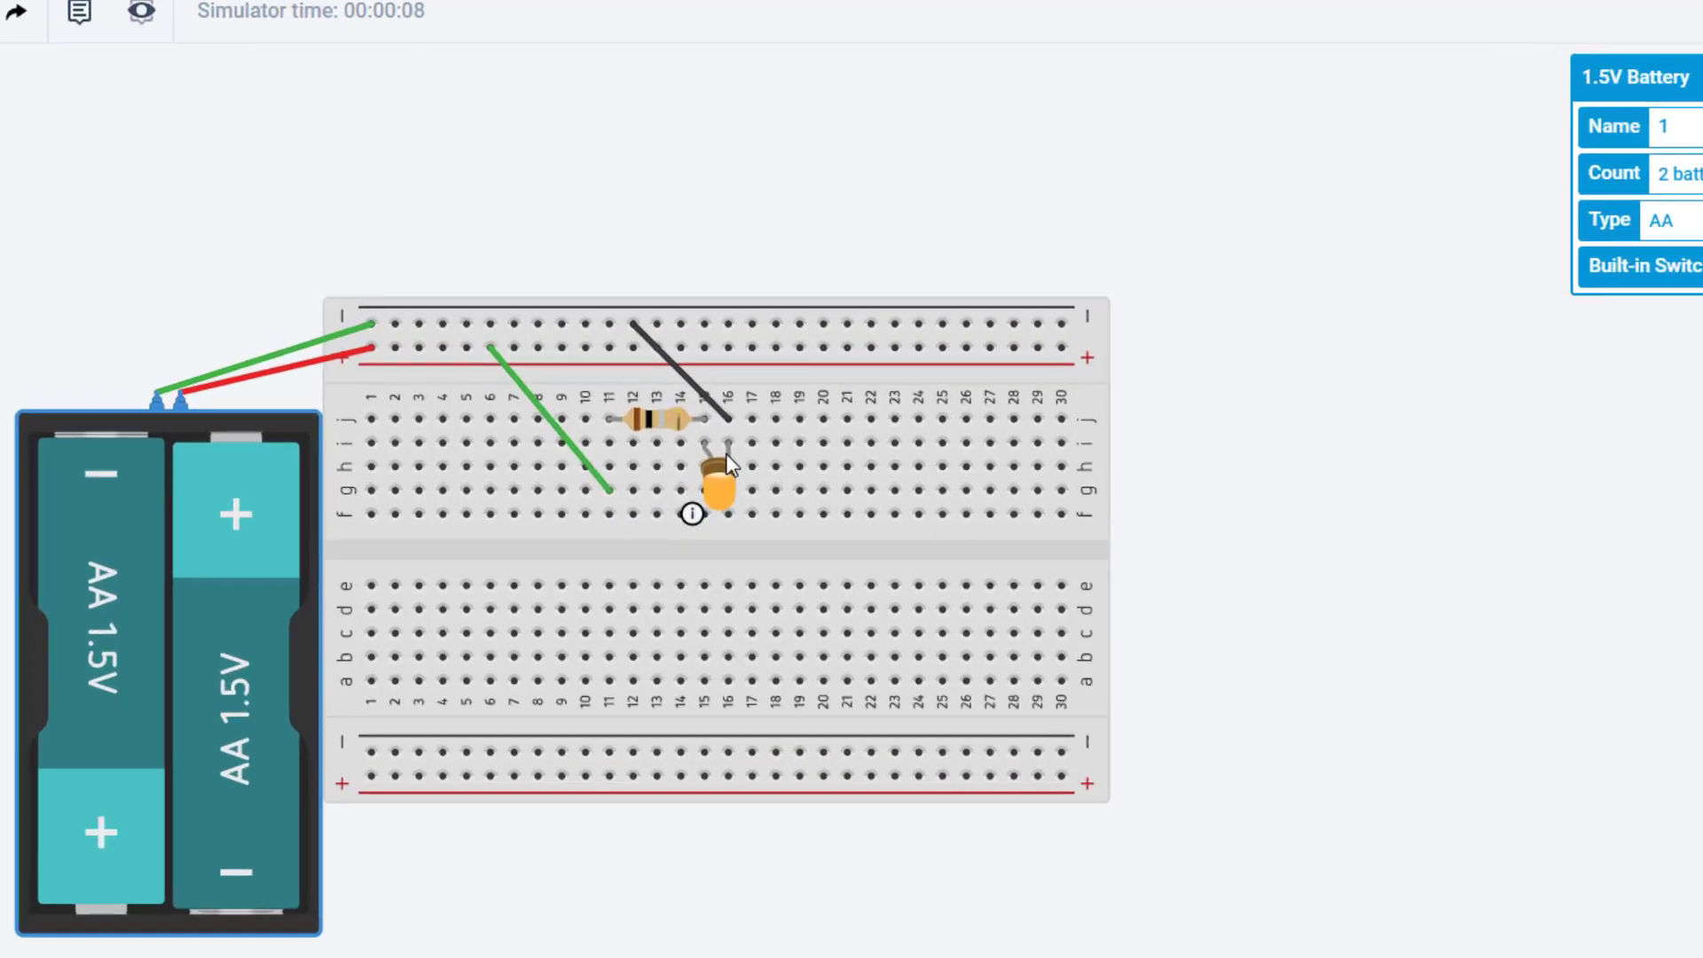
mouse_move(636, 481)
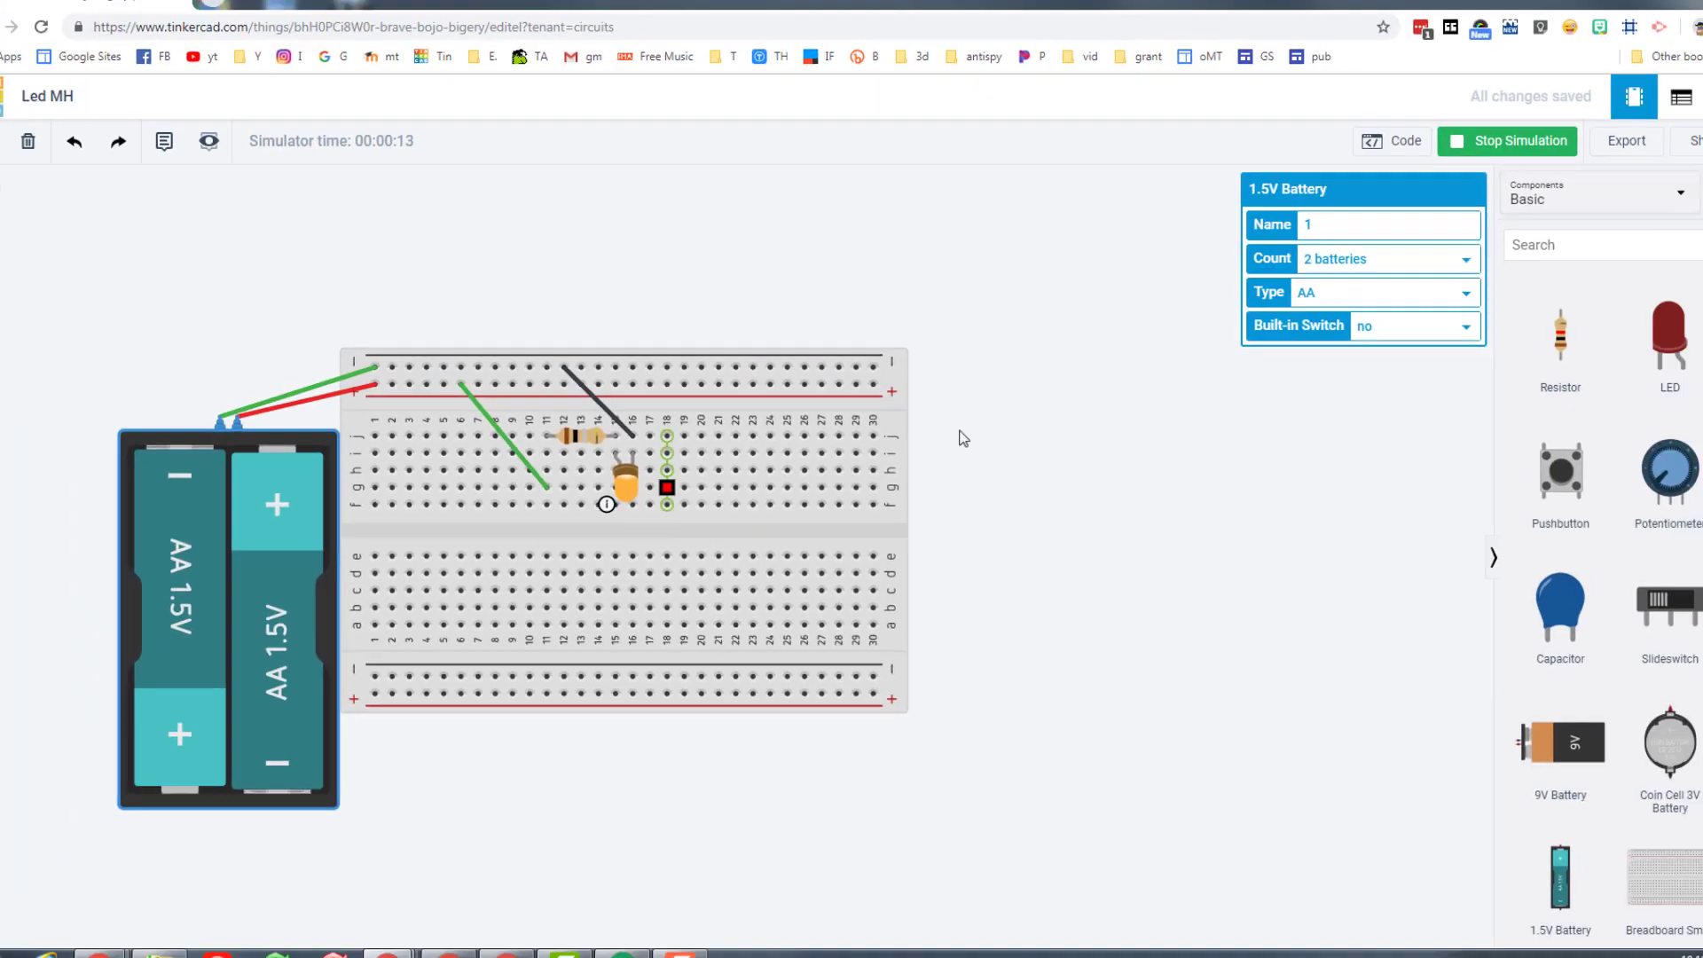
click(1304, 271)
click(1294, 269)
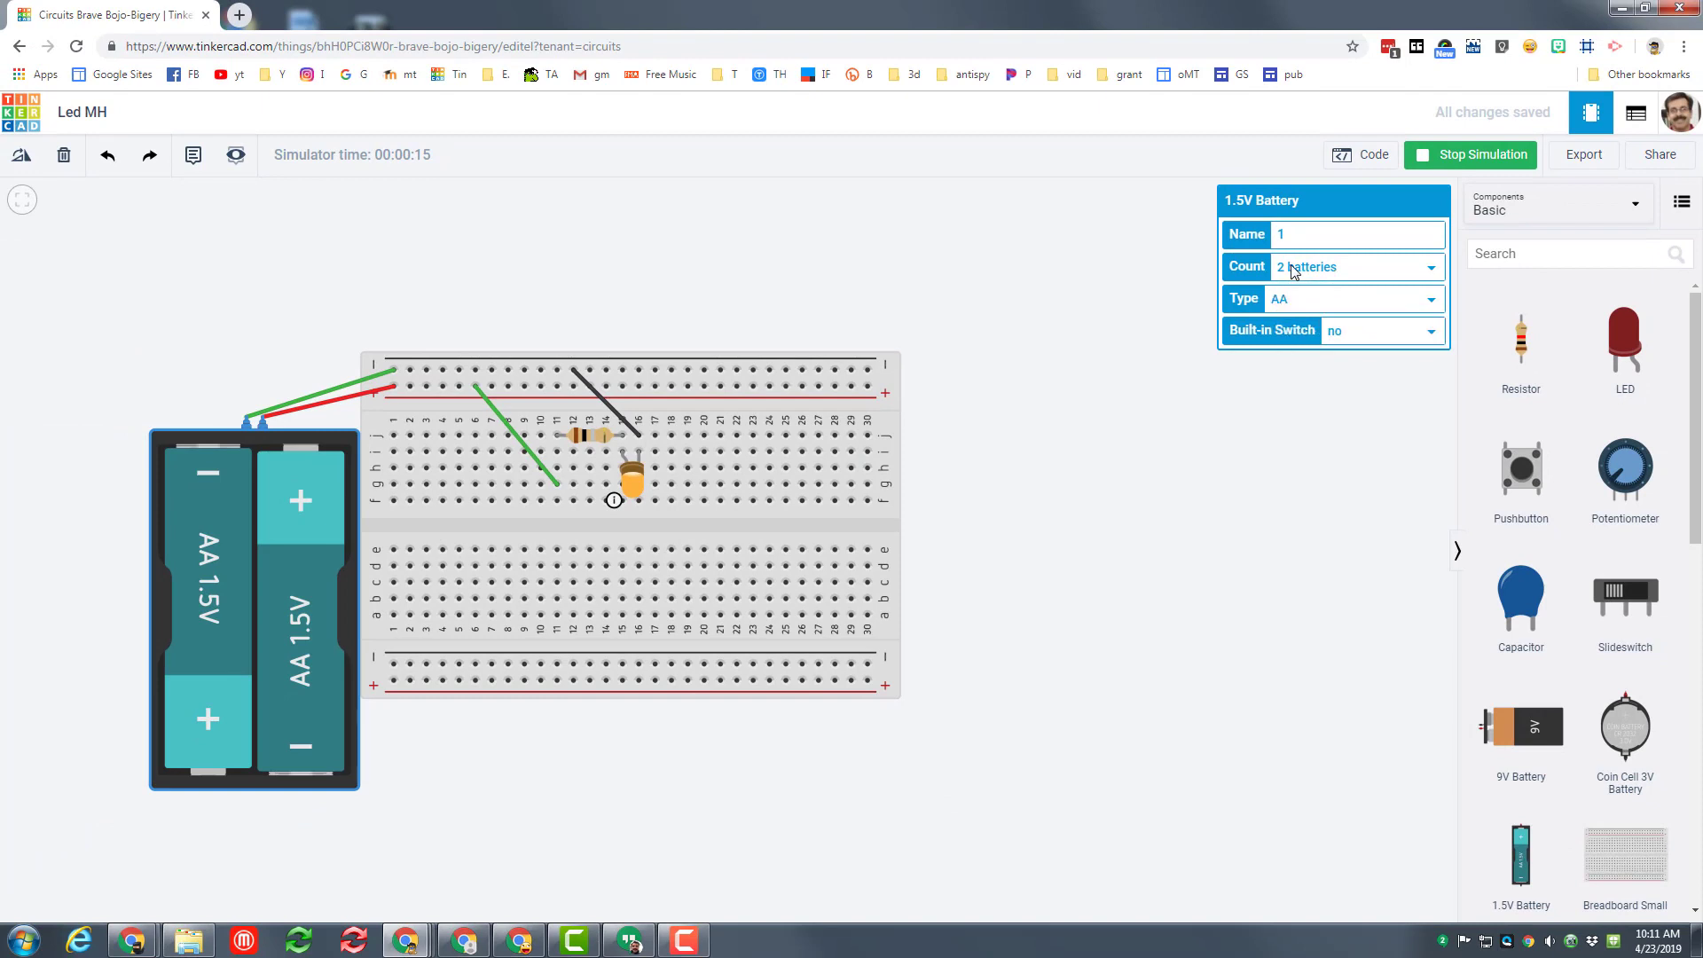
- Set the resistor to 10 Ω and stop the simulation
click(637, 490)
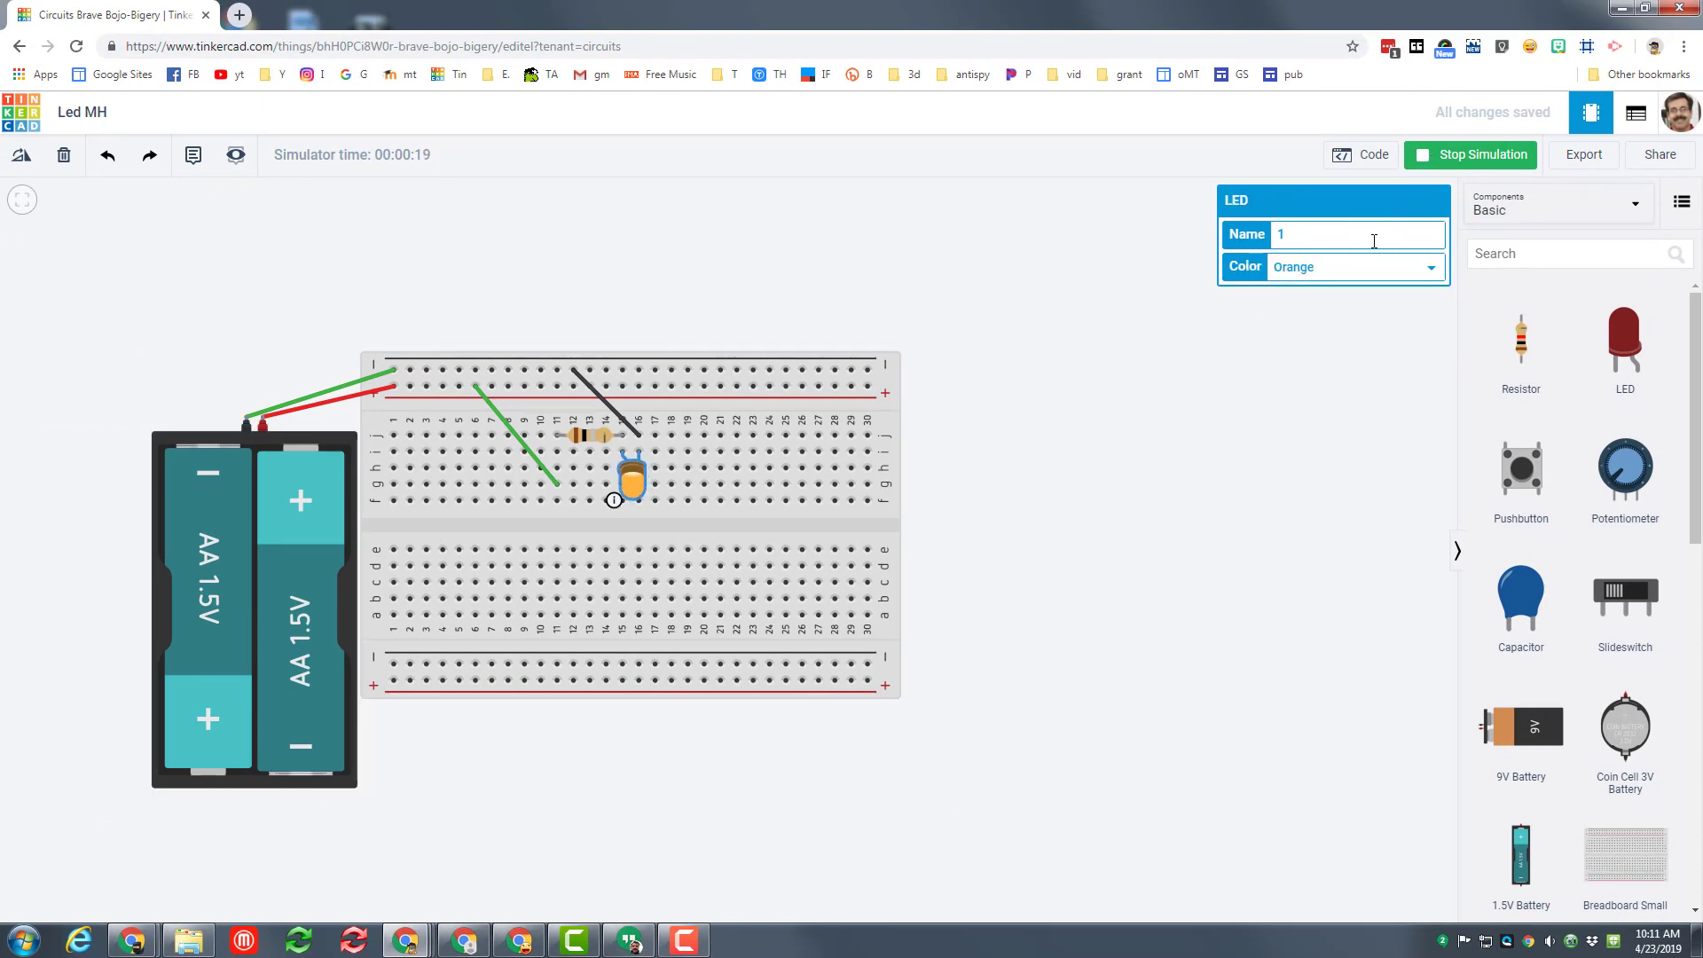
click(592, 436)
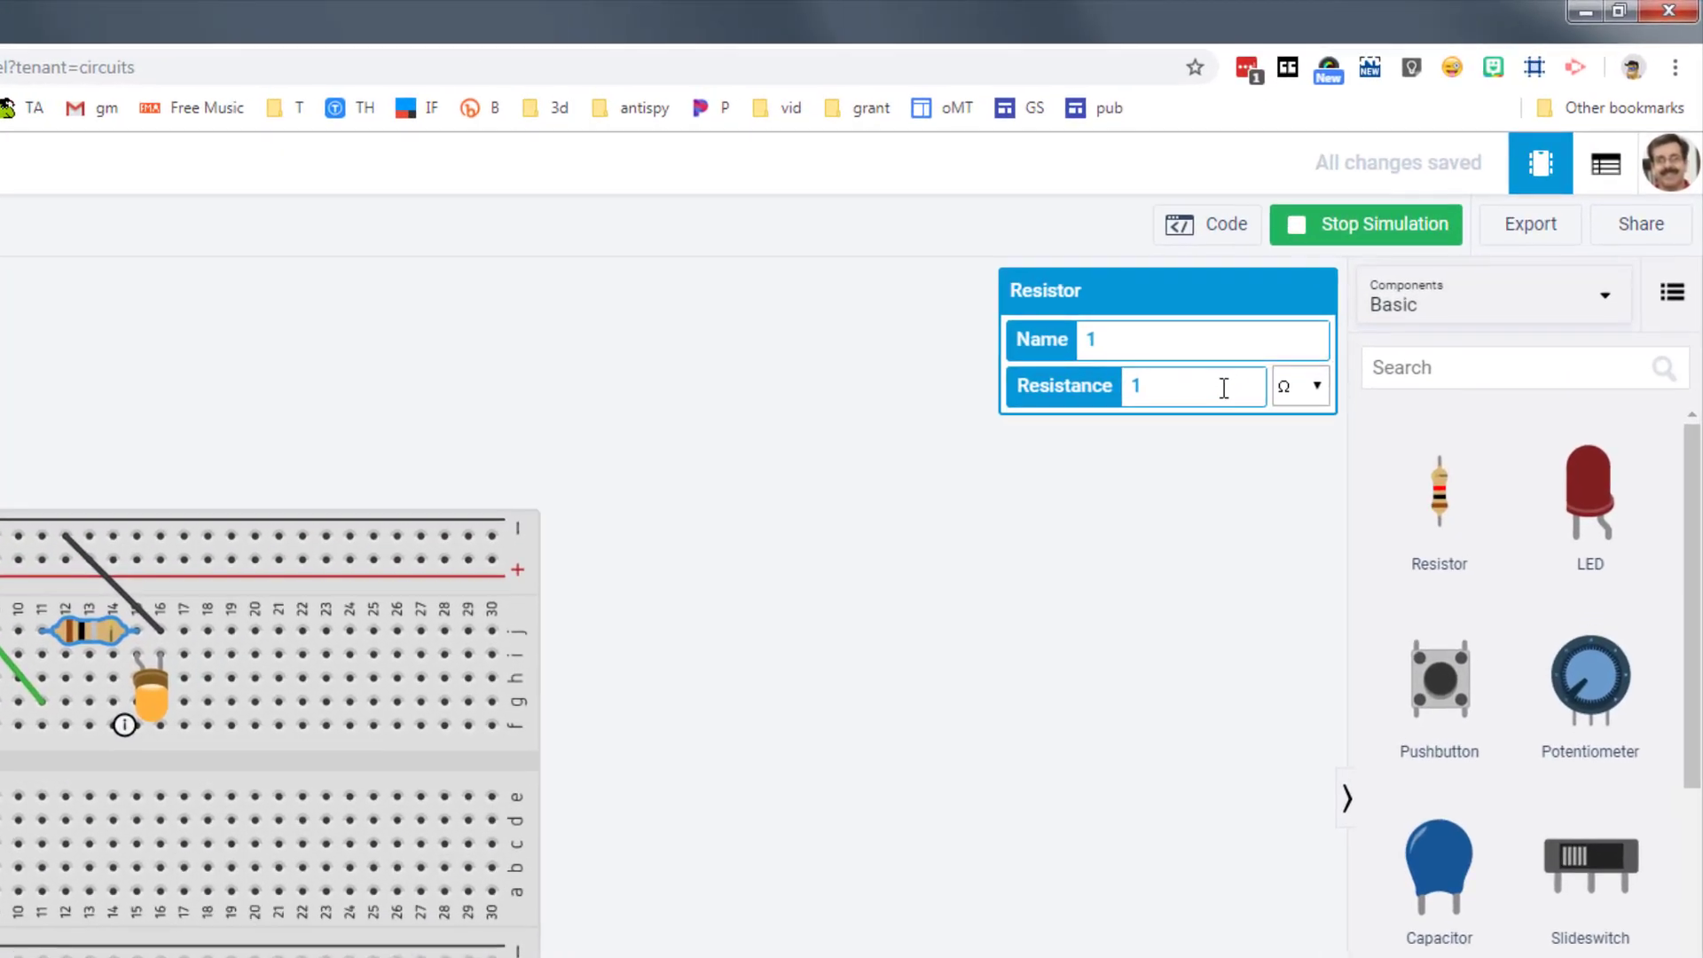
click(1233, 454)
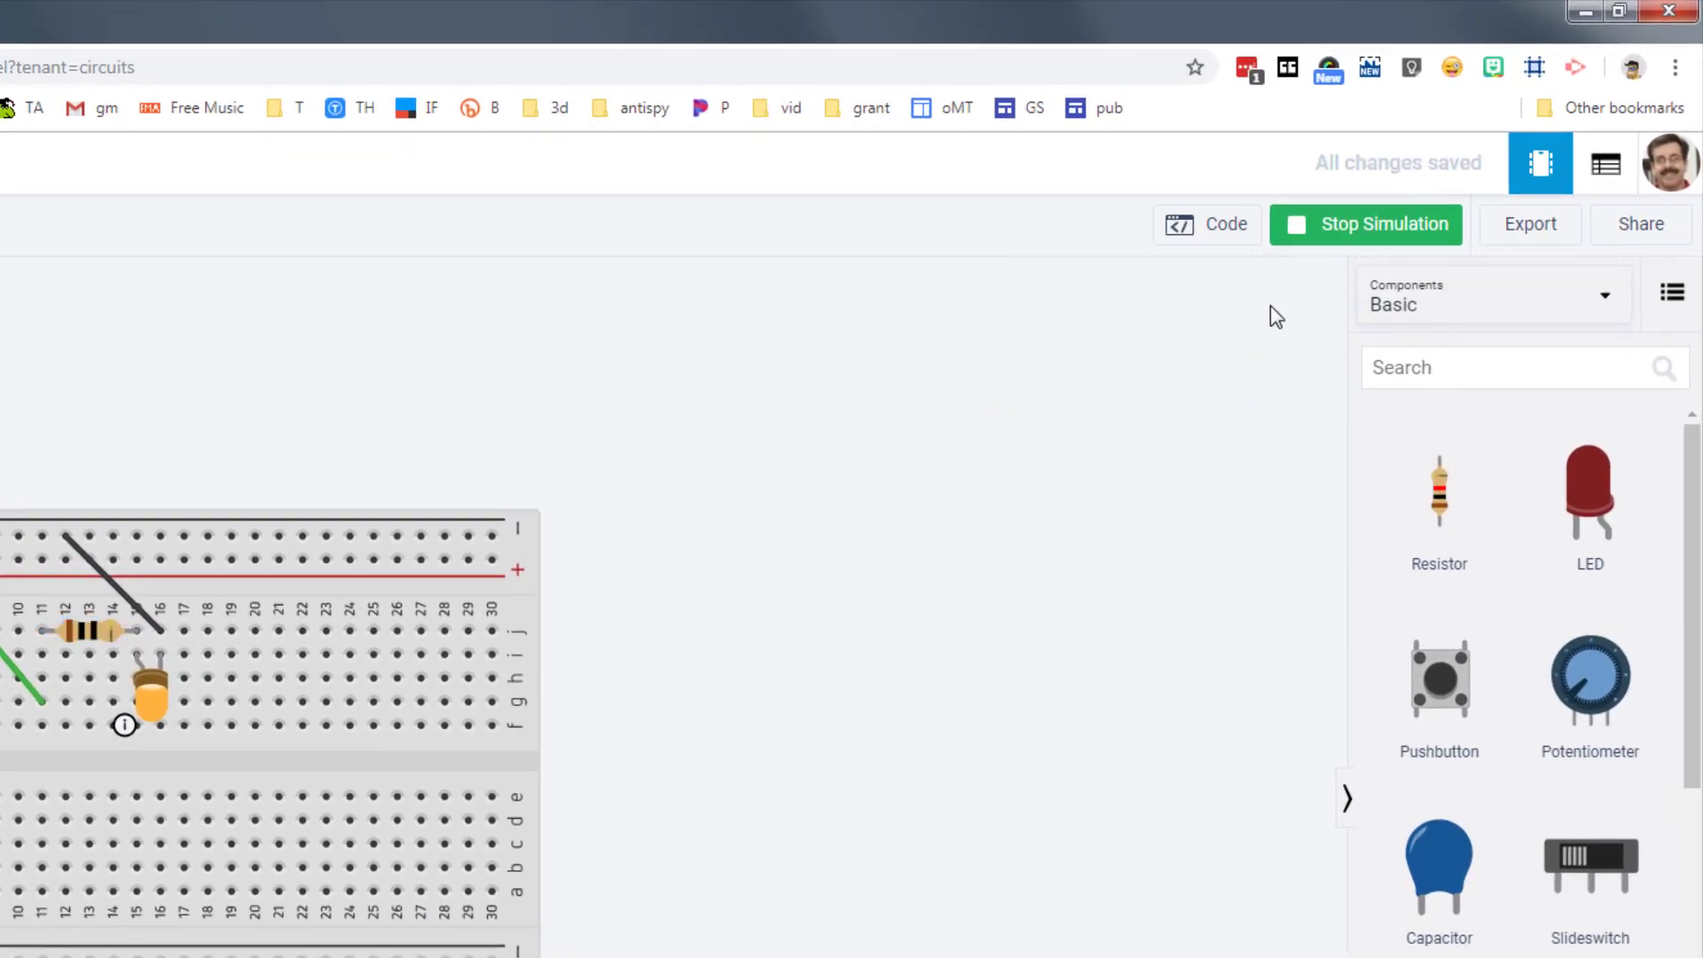
click(101, 631)
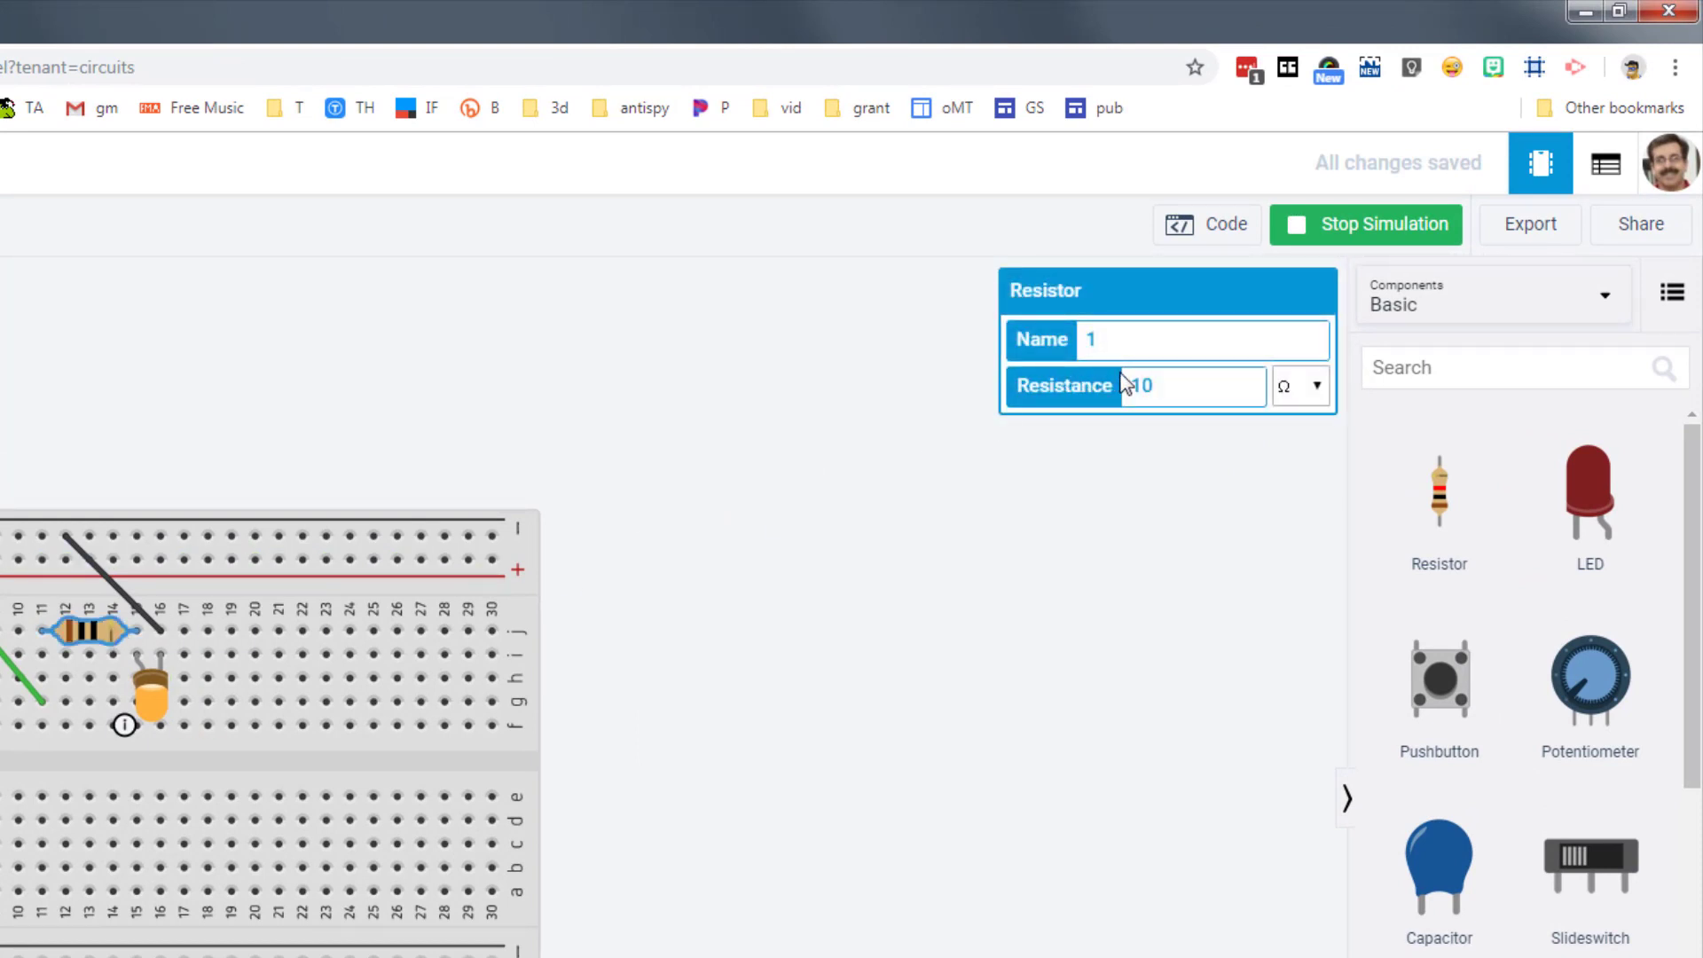
click(1327, 385)
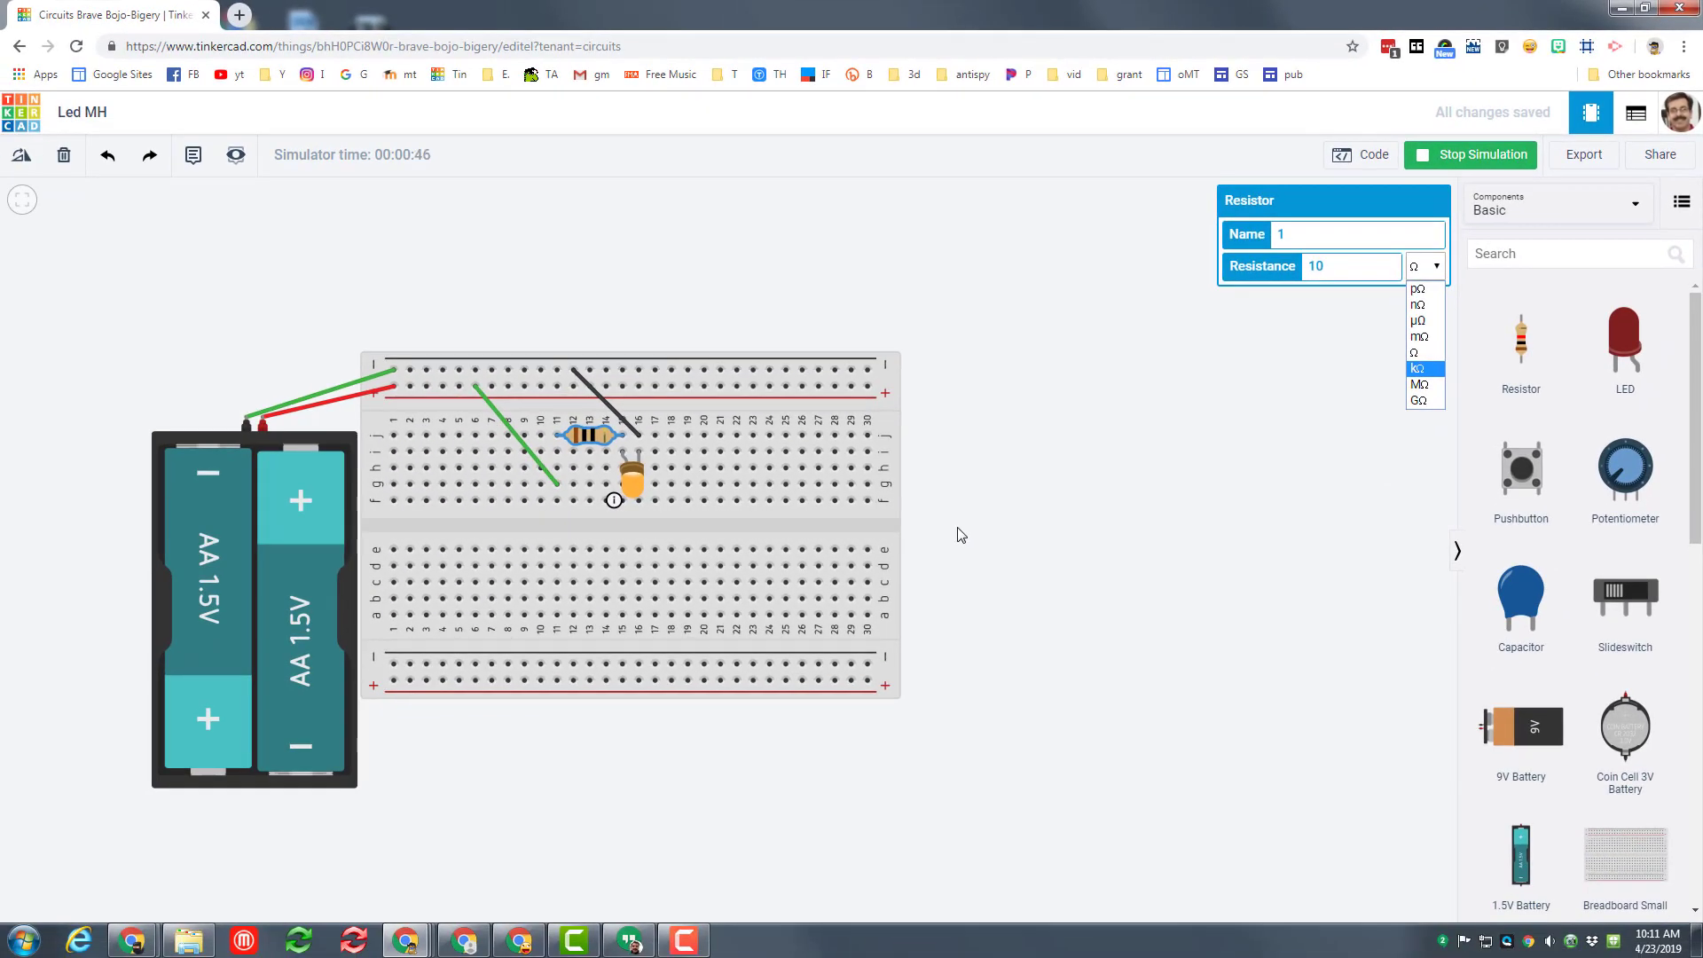
click(1455, 165)
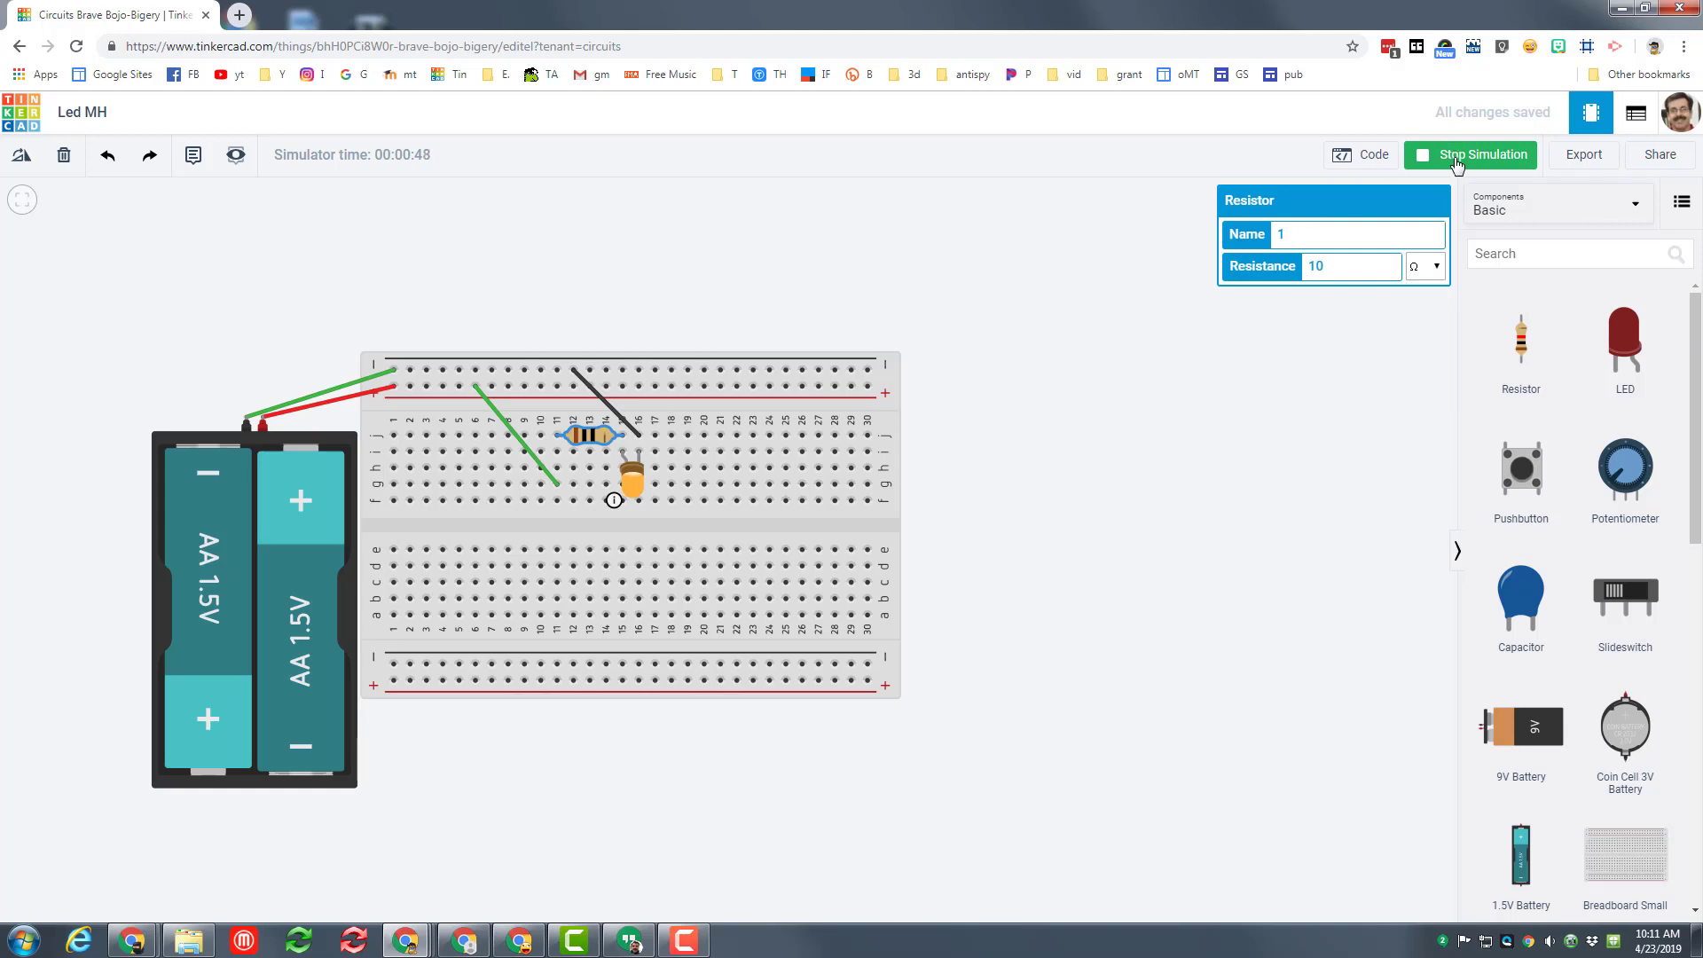
click(1454, 165)
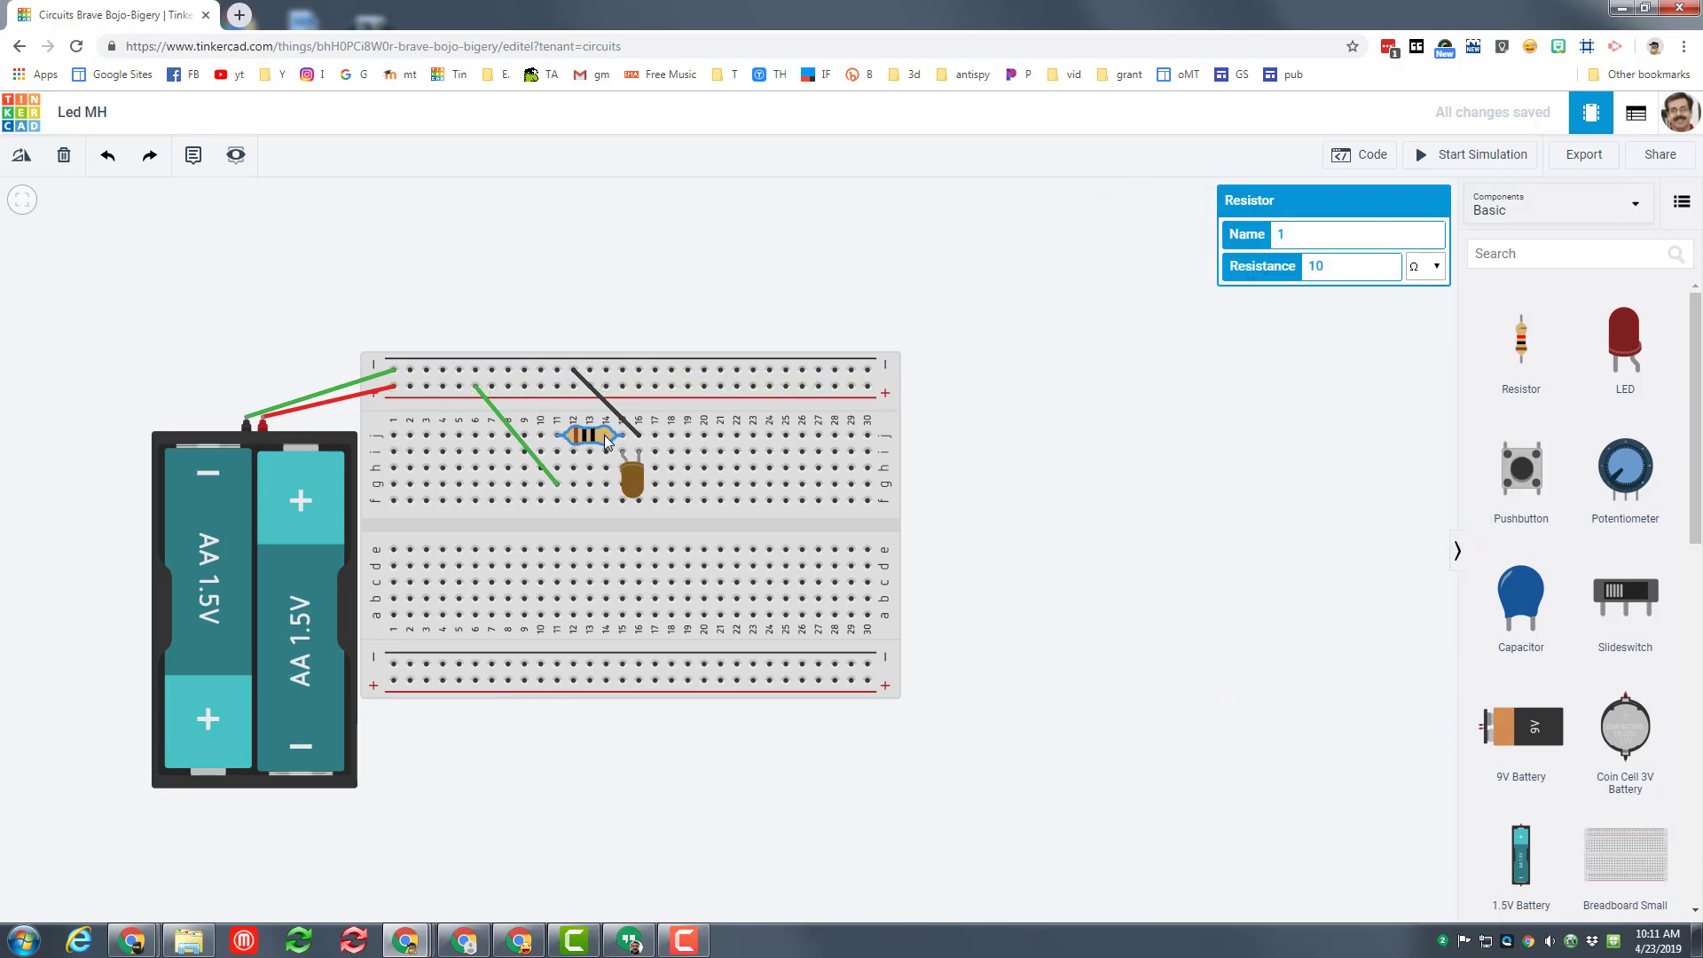
- Keep the resistor in ohms, then add a second red LED near columns 15-16 and rotate it
click(1433, 269)
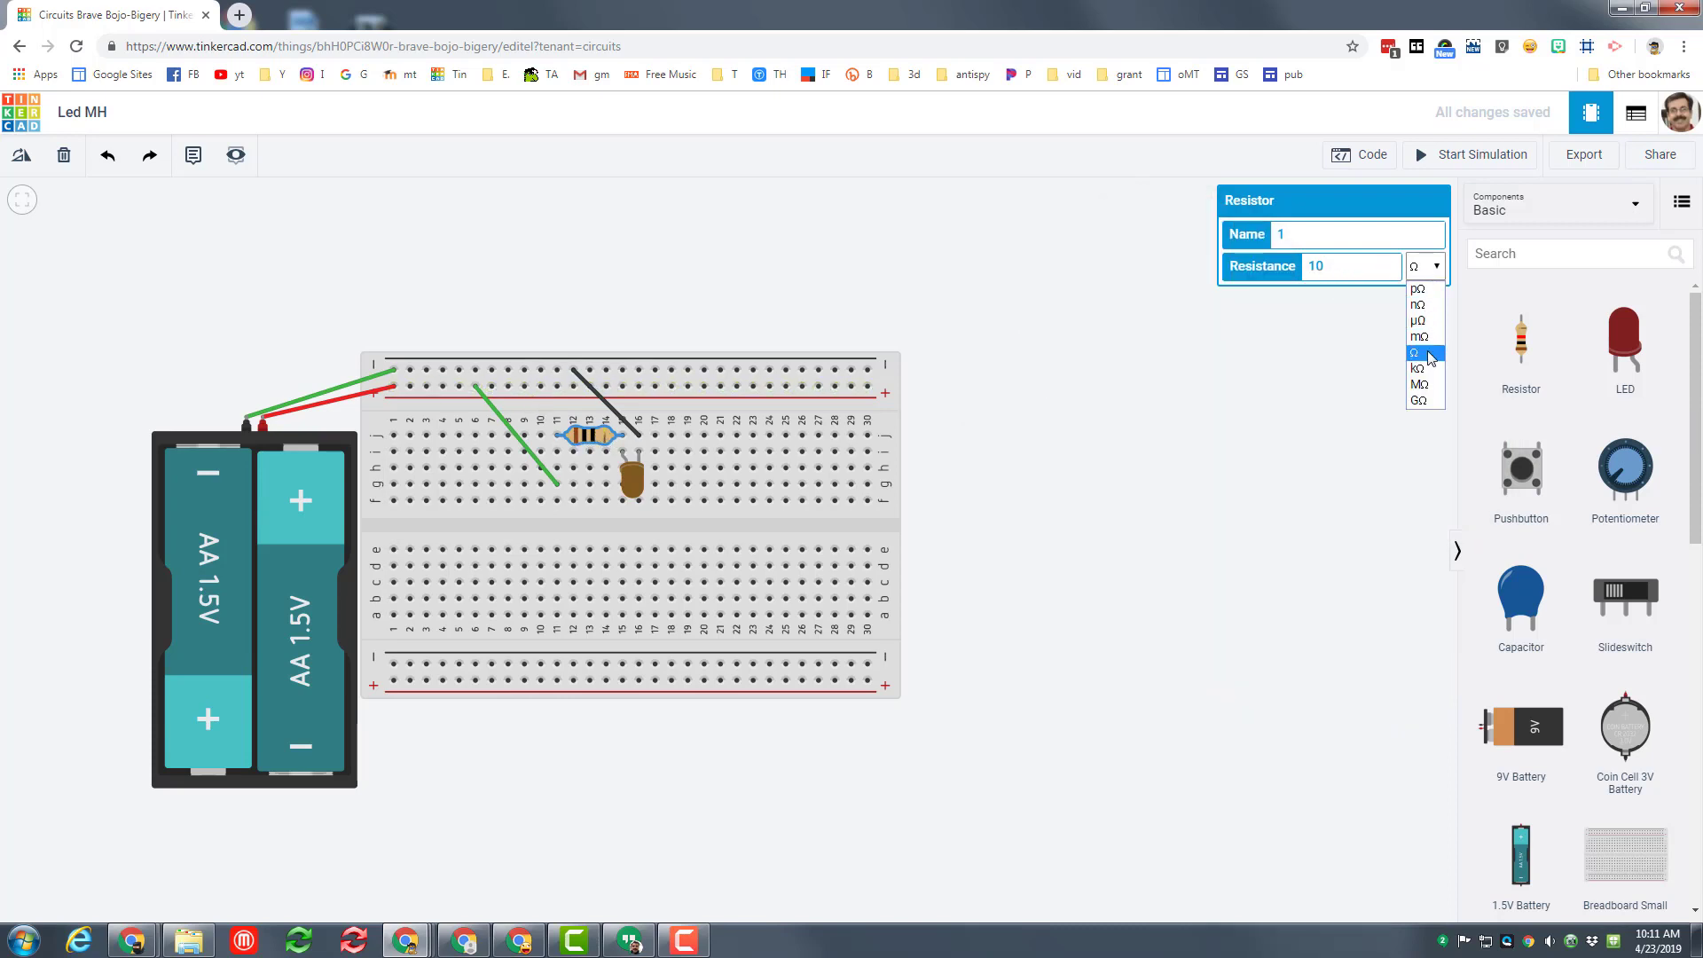
click(1275, 391)
click(1278, 386)
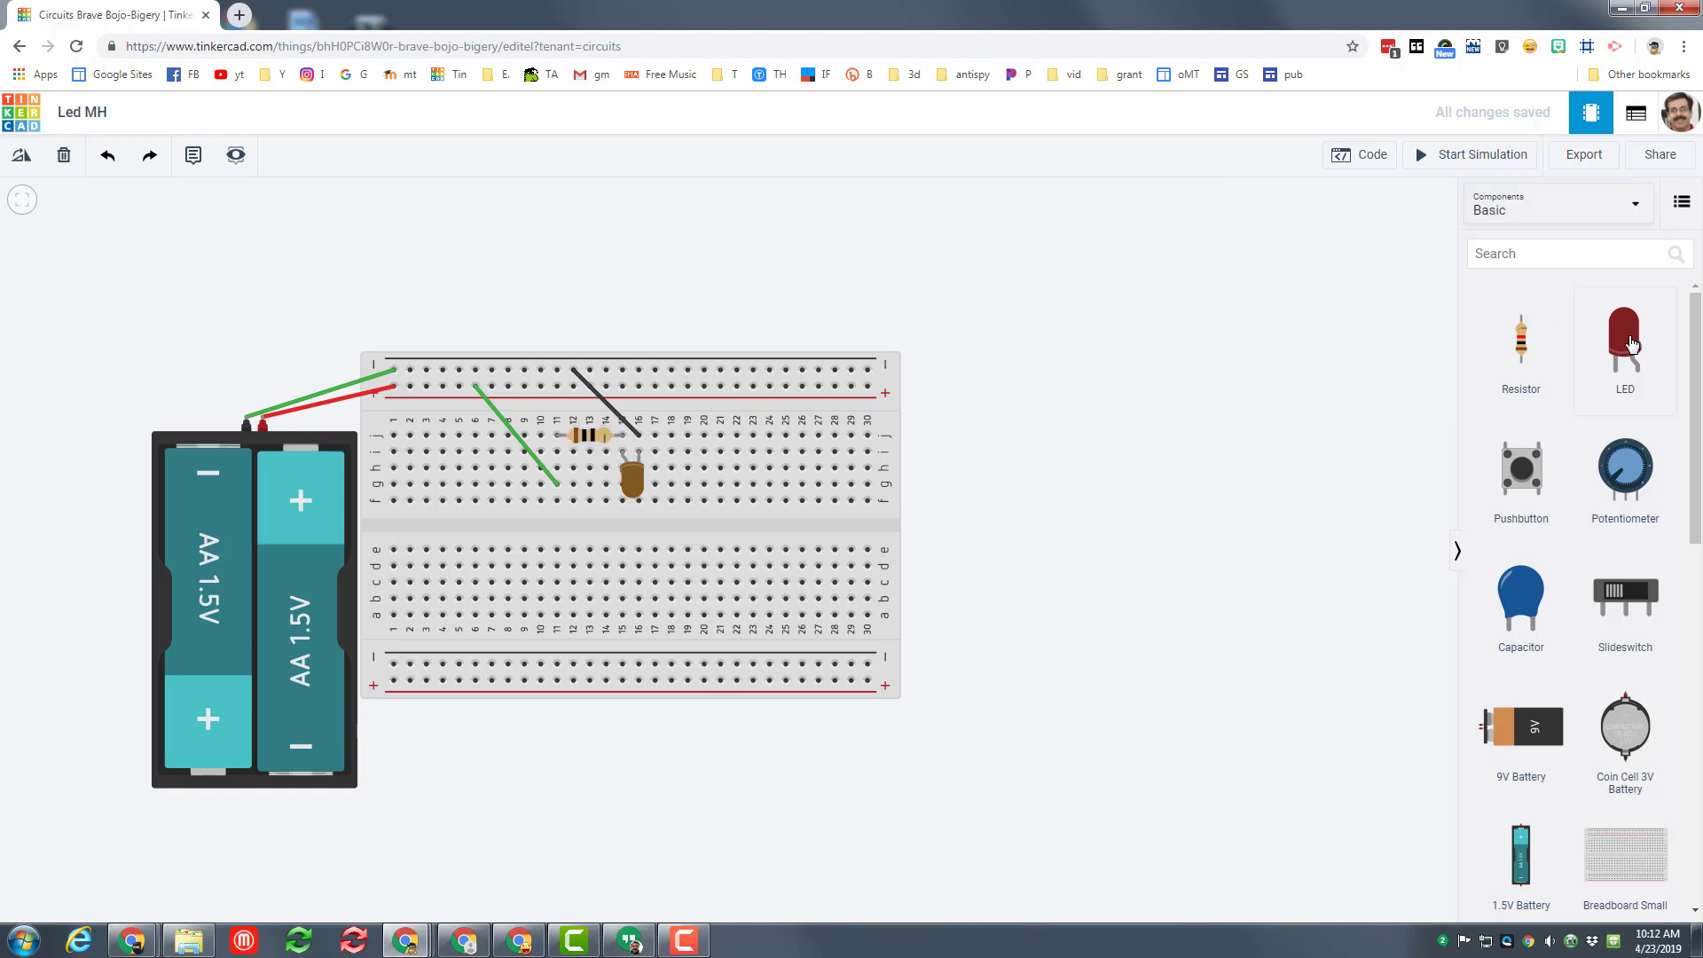
drag(1630, 344, 645, 508)
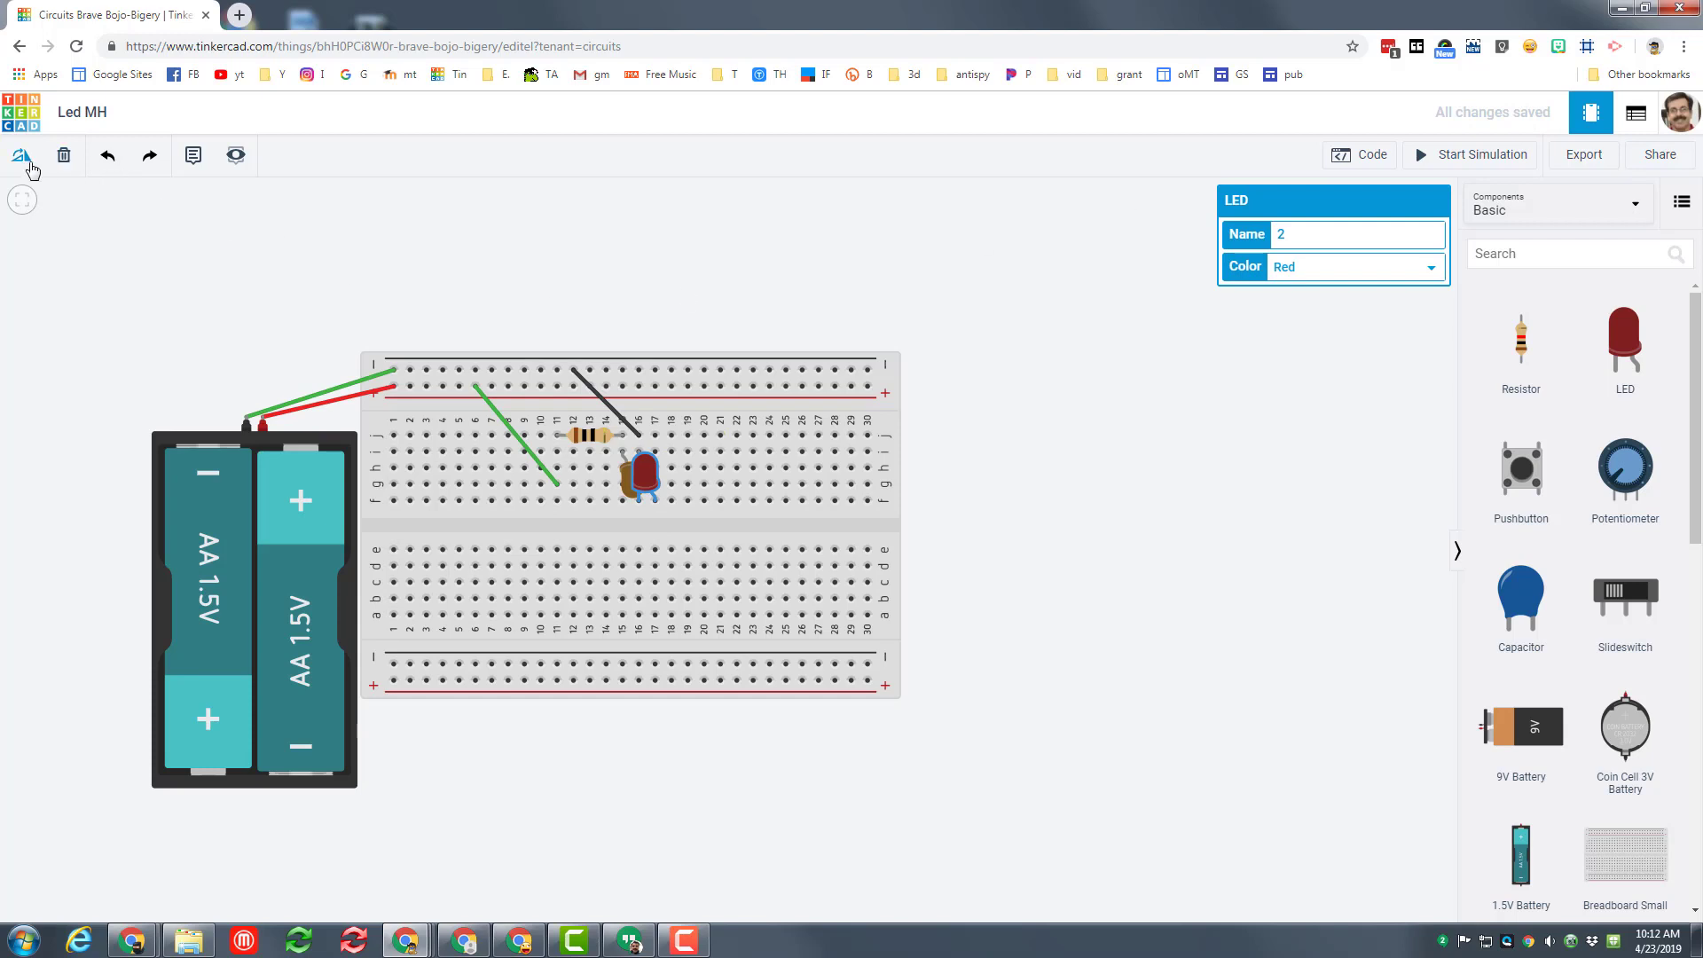
click(21, 162)
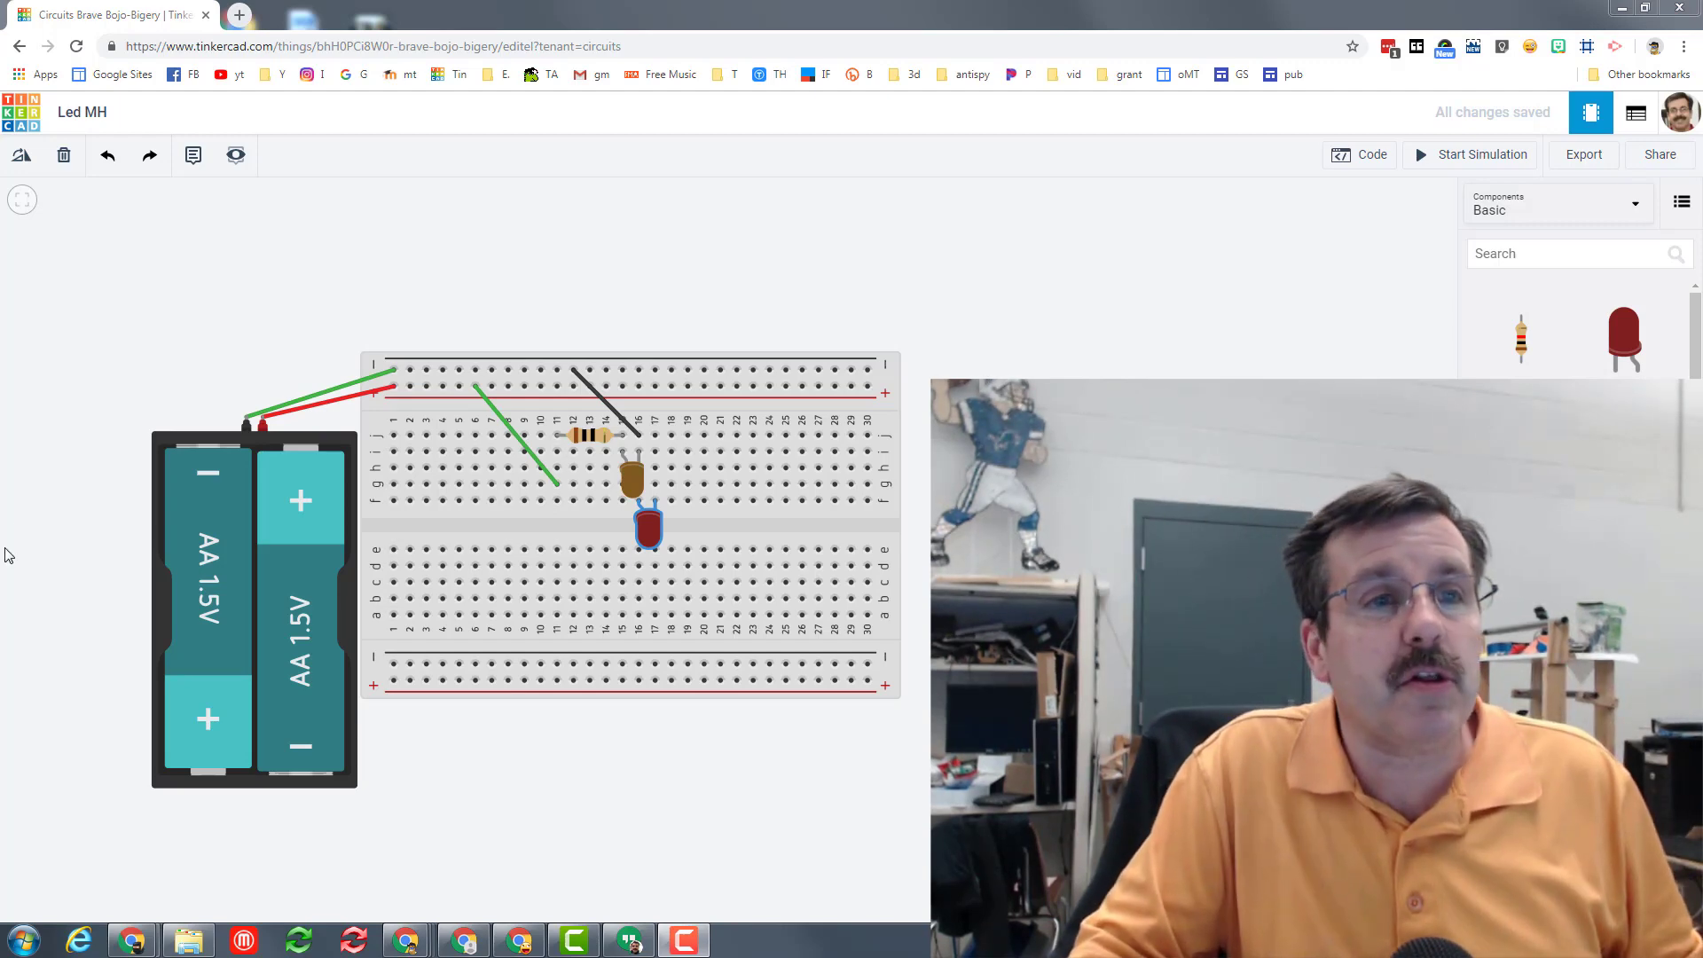
- Return to the dashboard's Circuits list, where Led MH appears first
click(22, 113)
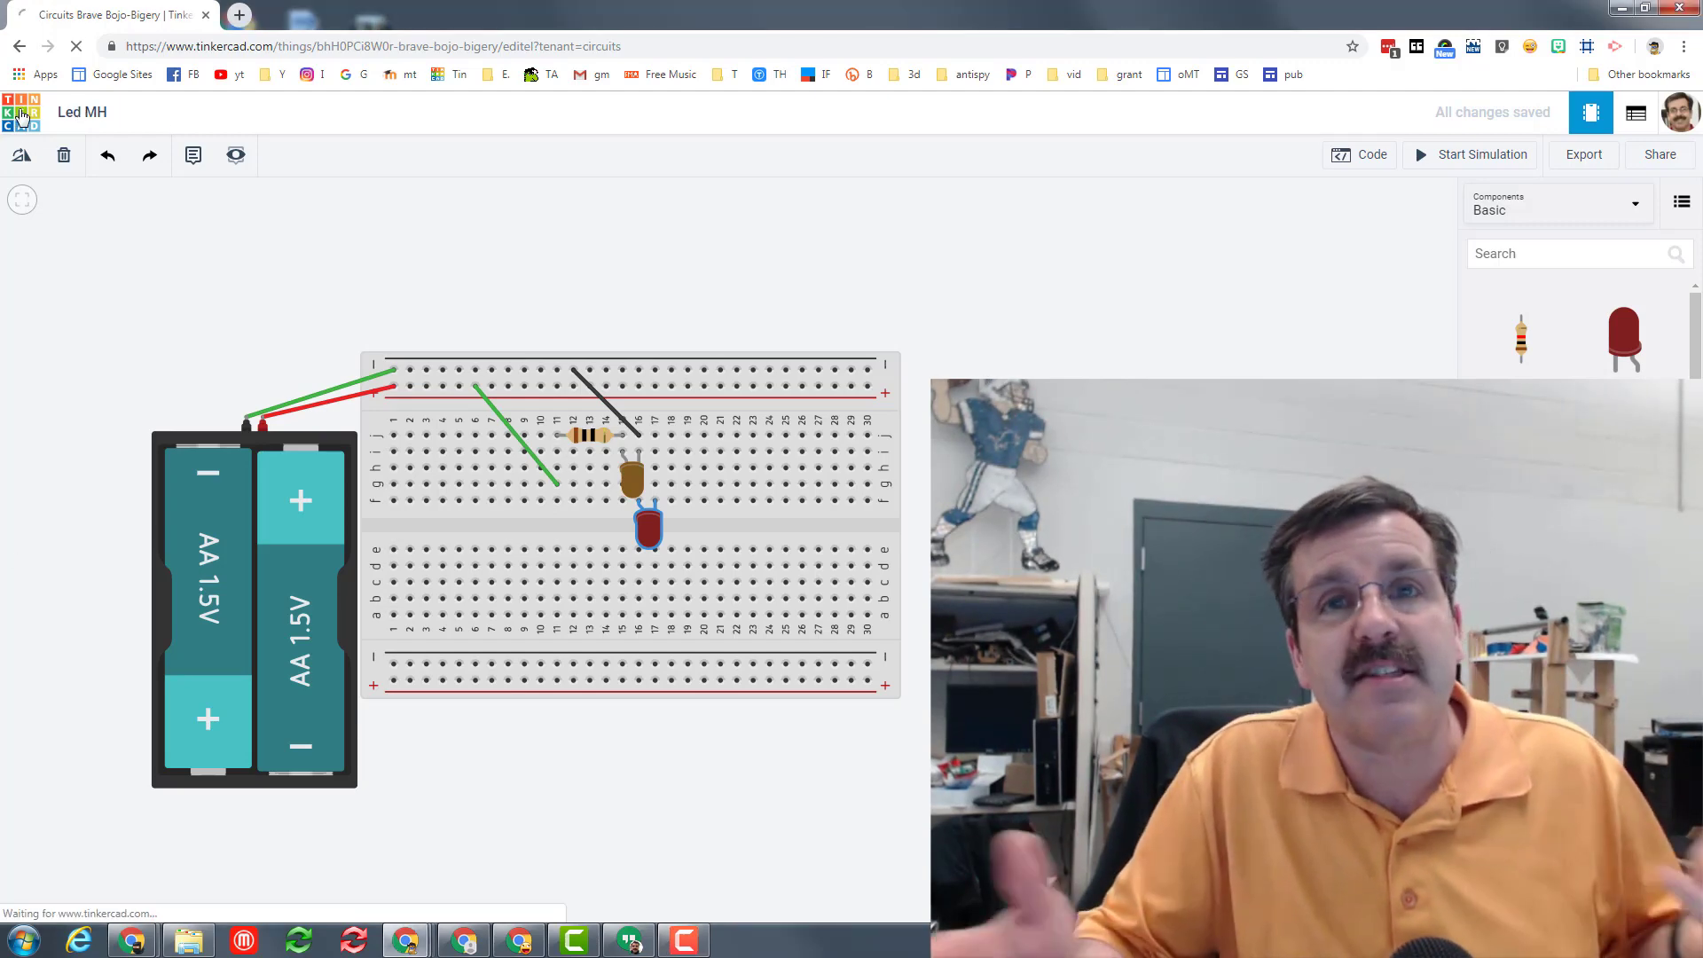